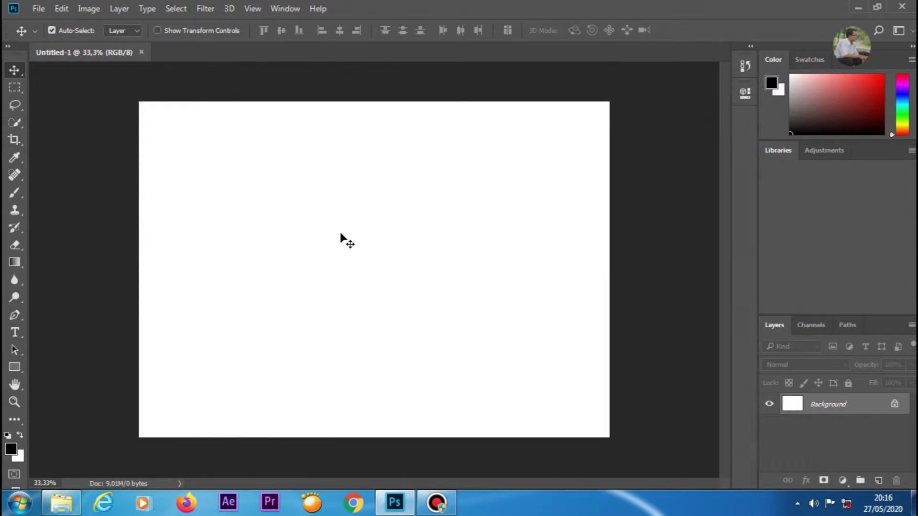
Step: Place the ttd photo from the ttd folder on drive E into the blank Photoshop document, centred on the canvas
left_click(70, 503)
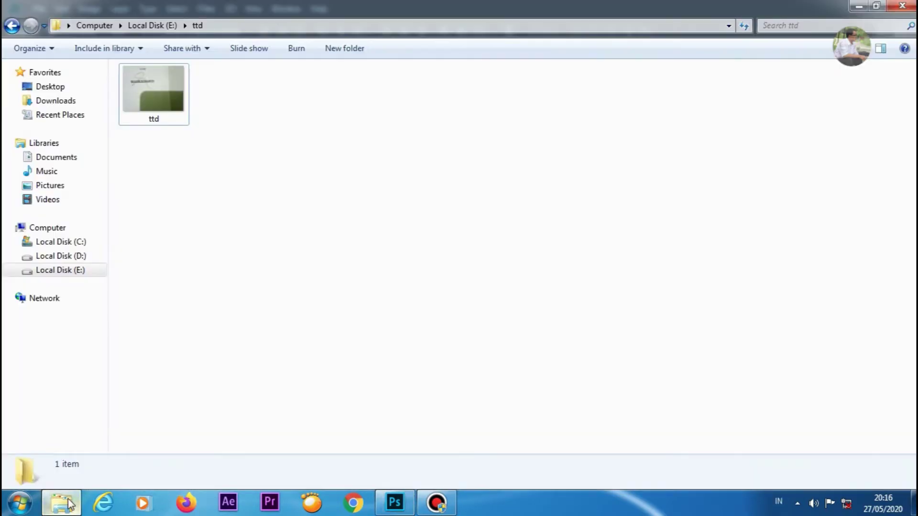
left_click(151, 113)
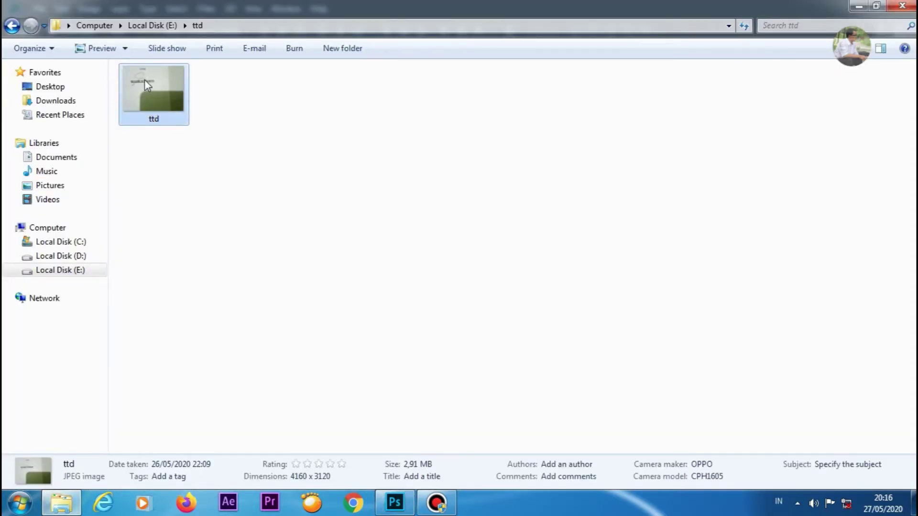
left_click_drag(145, 79, 342, 279)
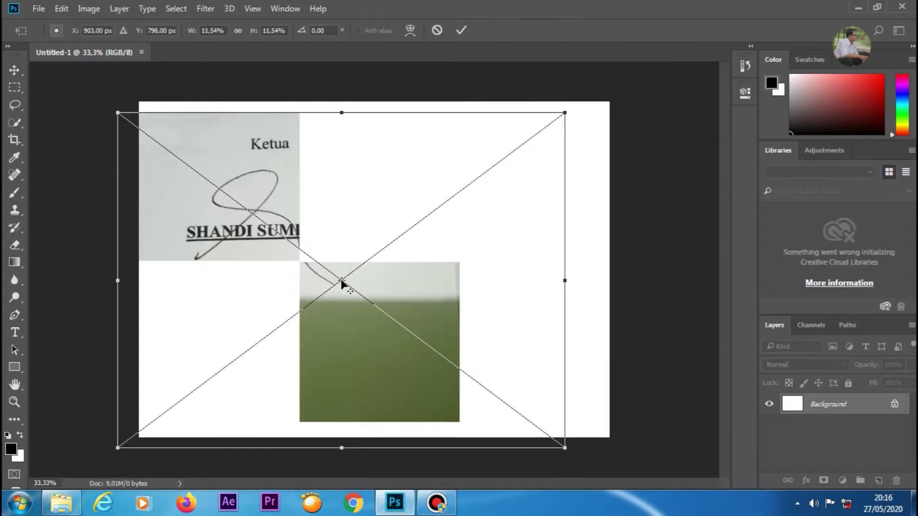
left_click_drag(368, 238, 402, 229)
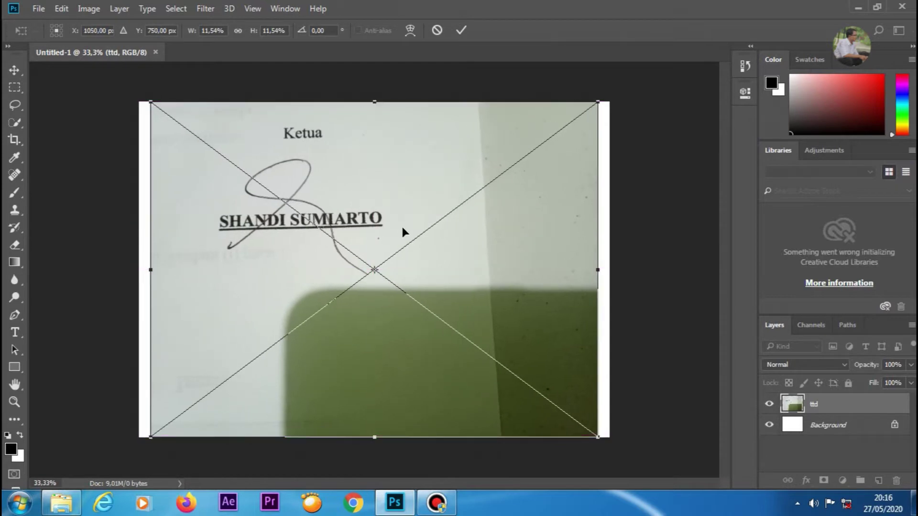
left_click(462, 31)
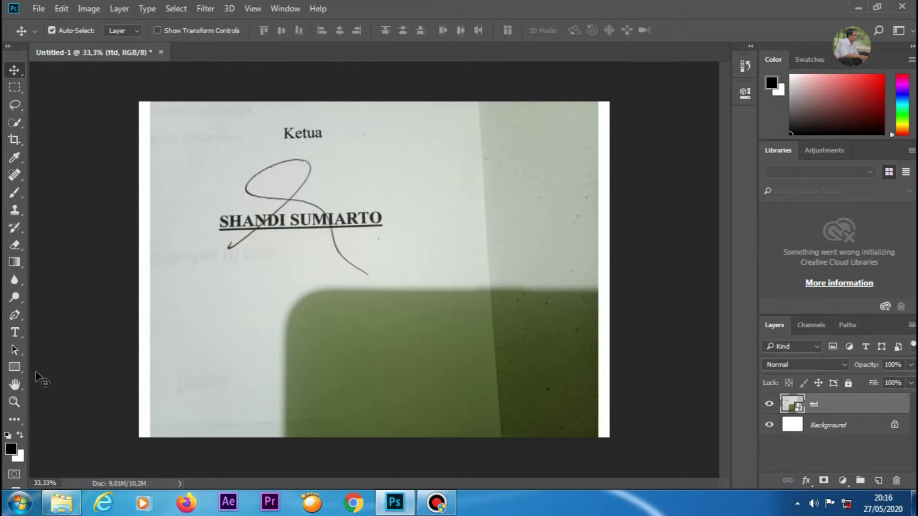
Step: Zoom in to 400% on the hooked lower end of the signature to examine the stroke's edges
left_click(14, 402)
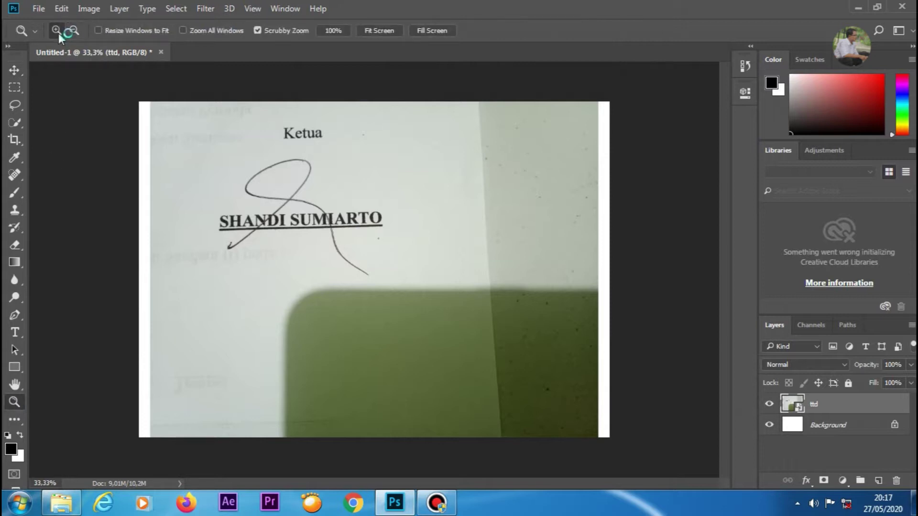
left_click(250, 200)
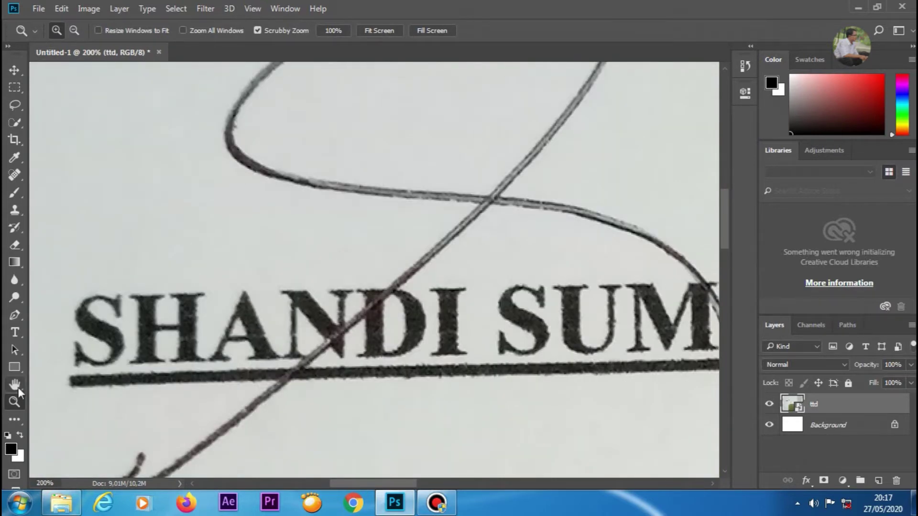
key("h")
left_click_drag(314, 389, 338, 311)
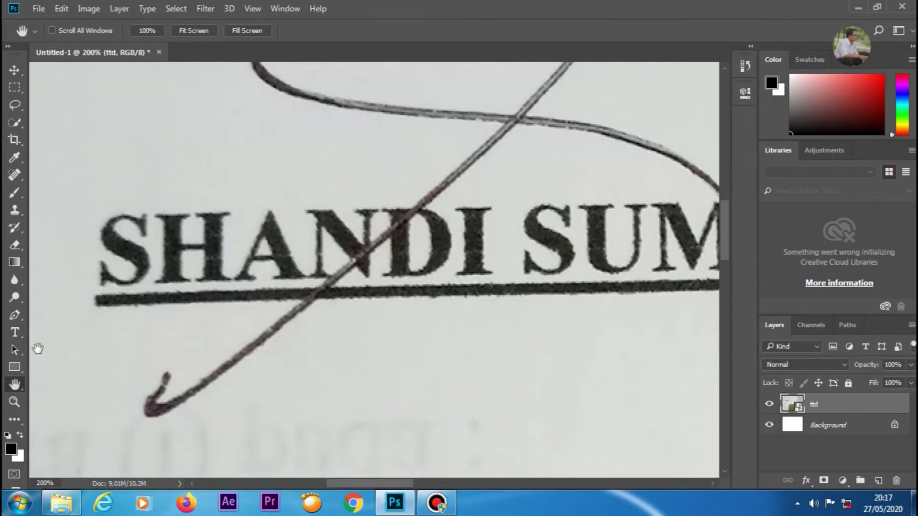
left_click(18, 400)
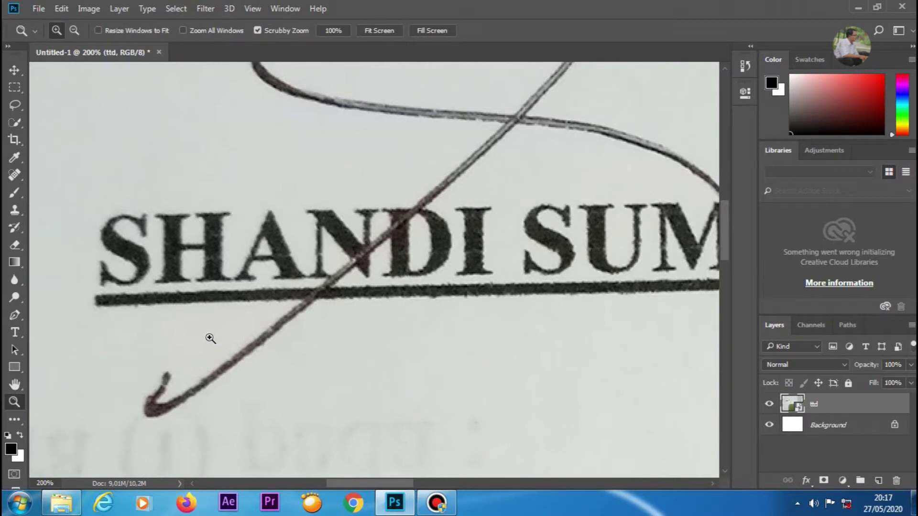
left_click(208, 334)
left_click(27, 385)
left_click_drag(190, 413, 218, 335)
left_click(19, 315)
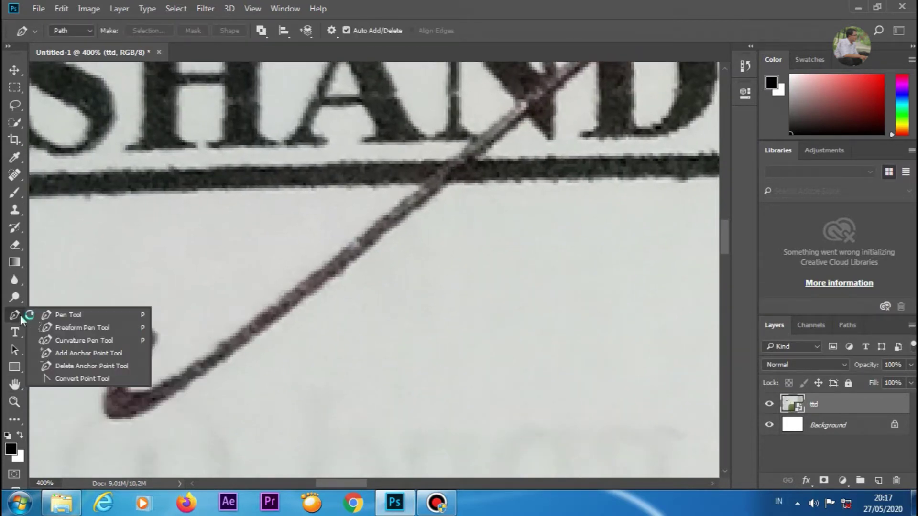
left_click(75, 316)
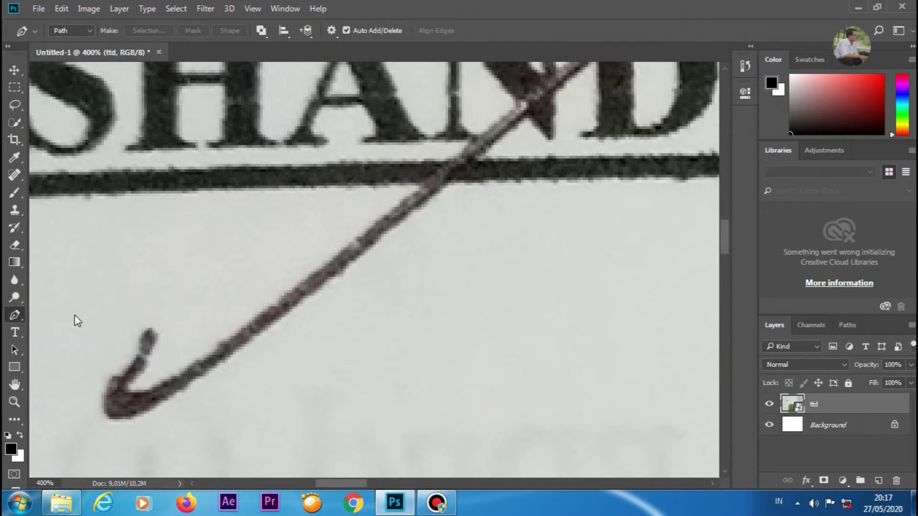
left_click(145, 329)
left_click(130, 363)
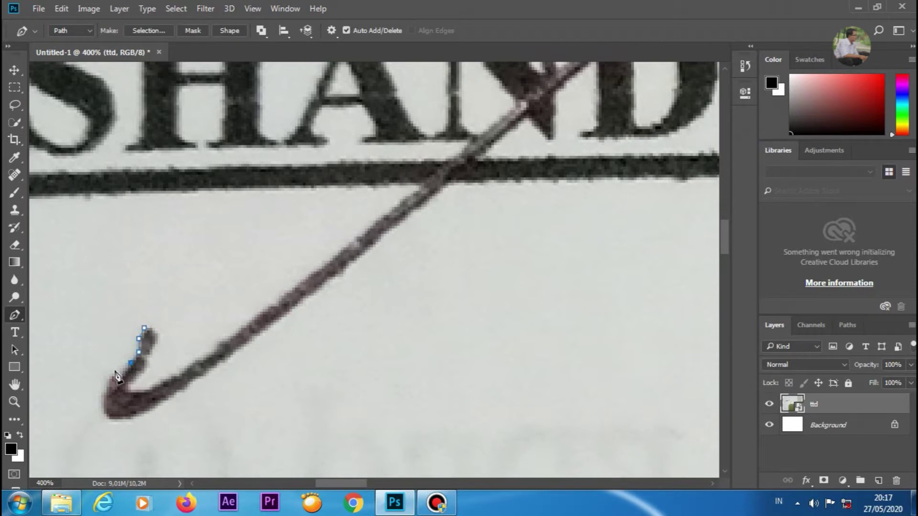
left_click(115, 372)
left_click(106, 384)
left_click(104, 417)
left_click(117, 422)
left_click(257, 341)
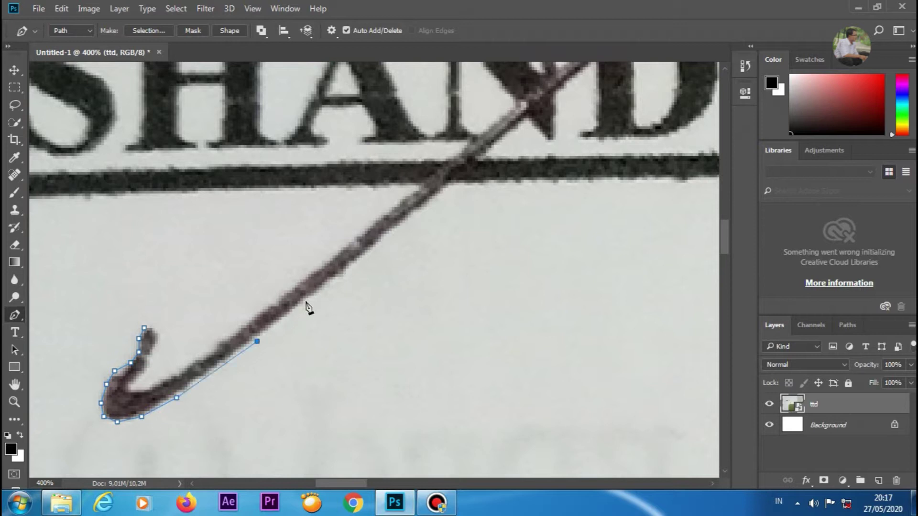
left_click(370, 250)
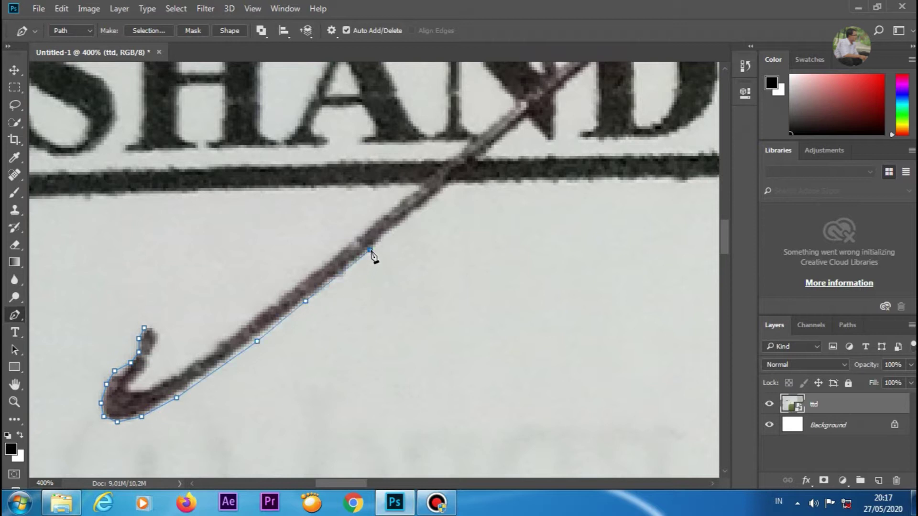
left_click(454, 184)
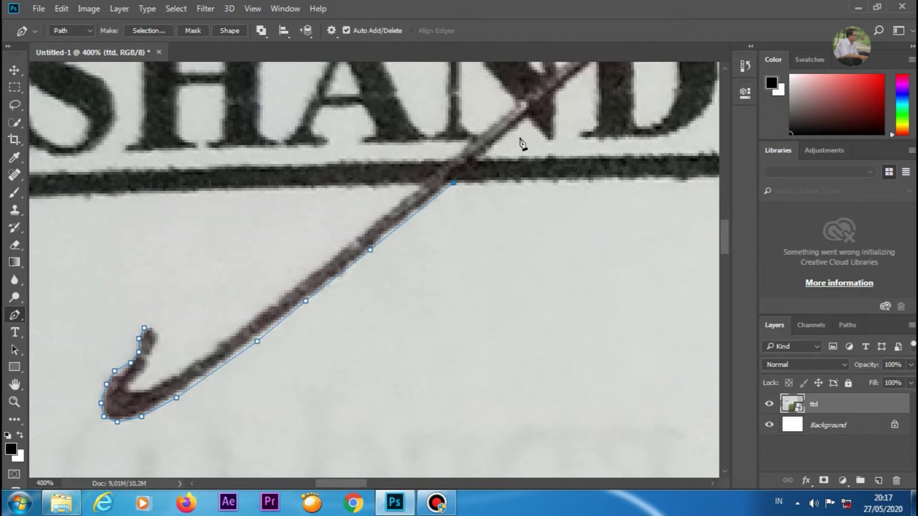
left_click(563, 89)
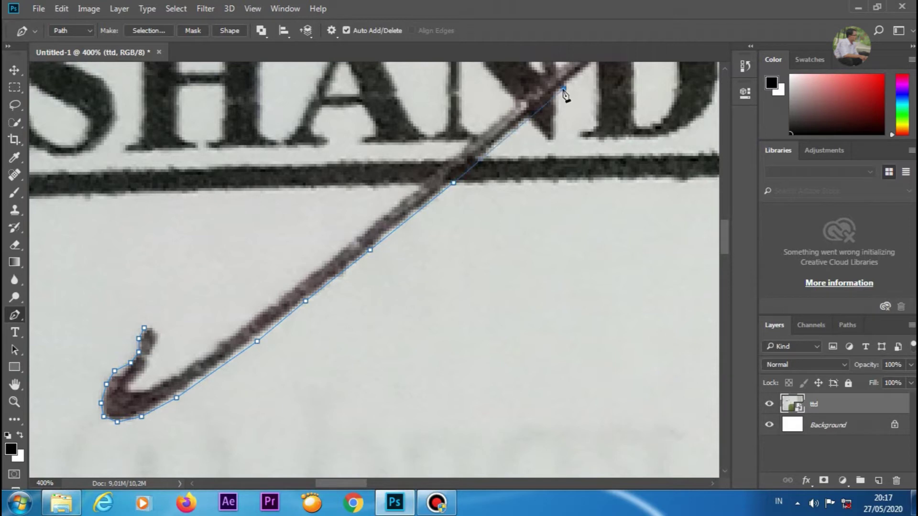
left_click(14, 384)
left_click_drag(554, 180, 261, 471)
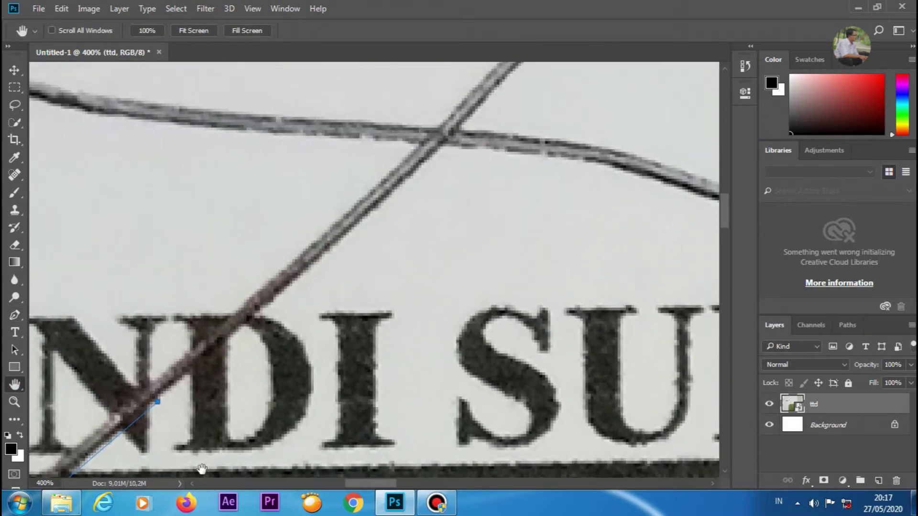
left_click_drag(82, 435, 209, 368)
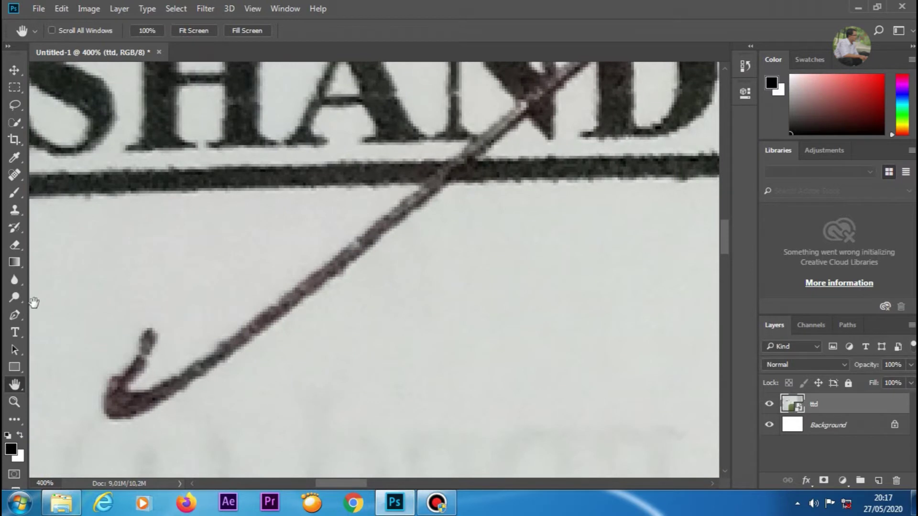
Step: Start a Pen tool path at the tip of the signature's lower hook and trace around the hook's outer edge
left_click(20, 319)
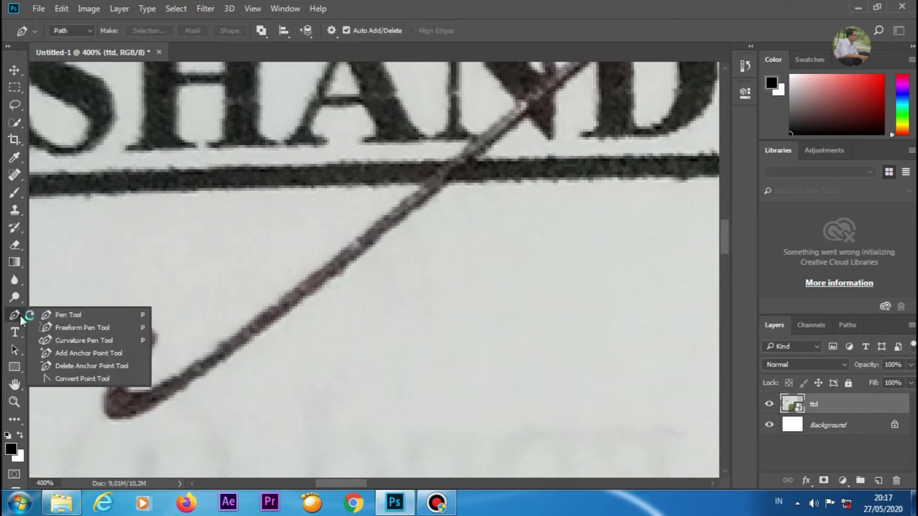
left_click(74, 314)
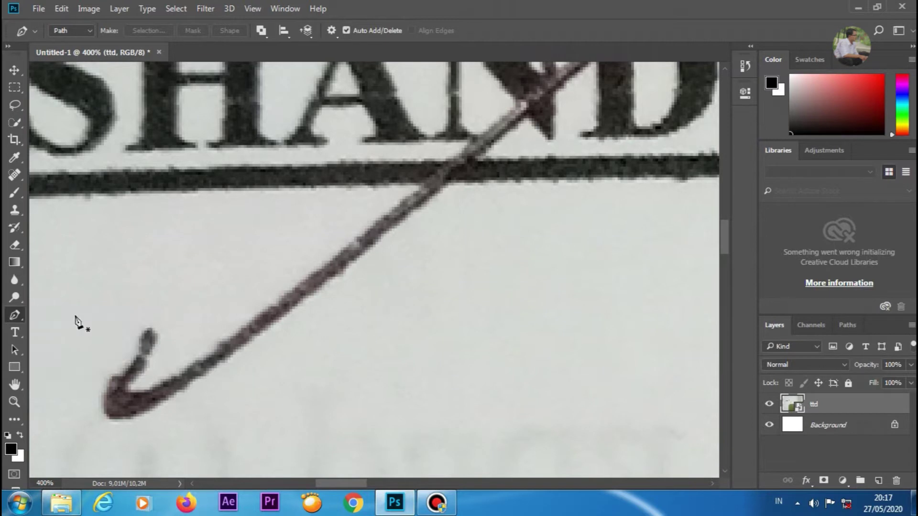
left_click(144, 328)
left_click(138, 339)
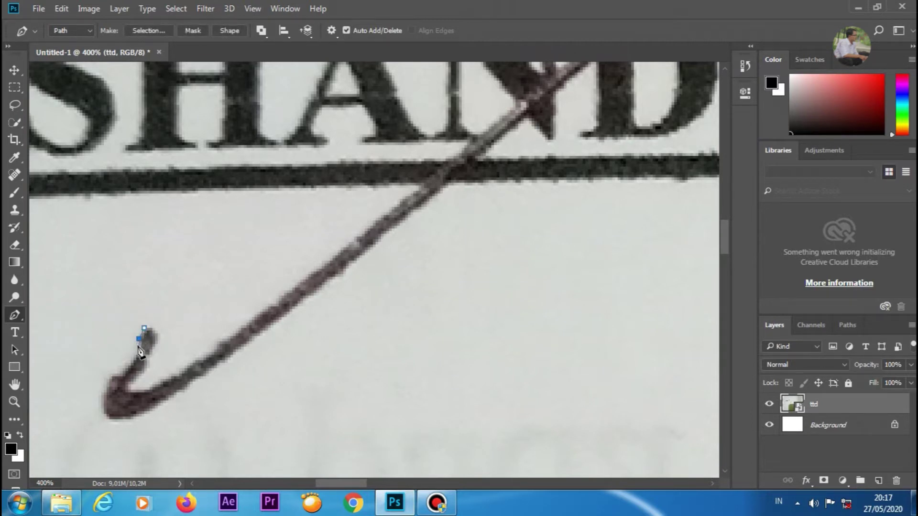
left_click(139, 352)
left_click(131, 363)
left_click(114, 371)
left_click(101, 404)
left_click(104, 417)
left_click(141, 417)
left_click(176, 398)
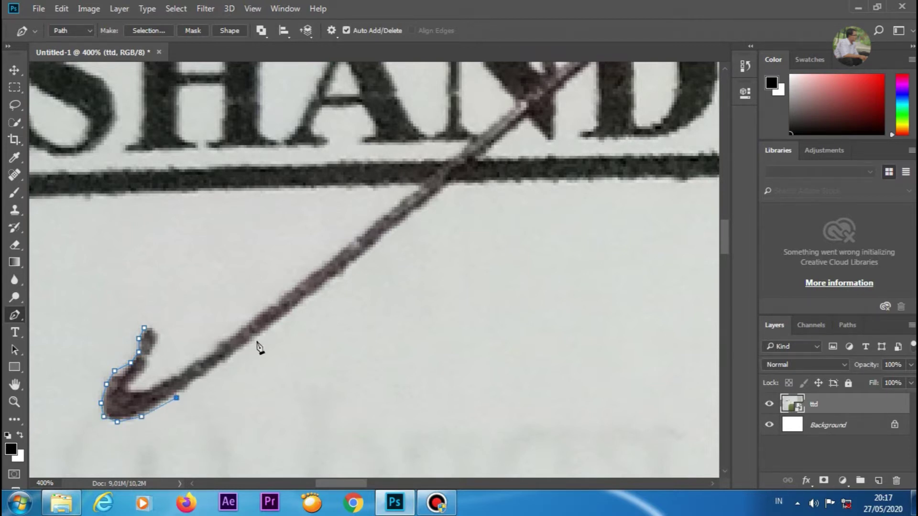
Step: Extend the path along the lower edge of the diagonal stroke, across the underline and into the printed name
left_click(257, 341)
left_click(306, 301)
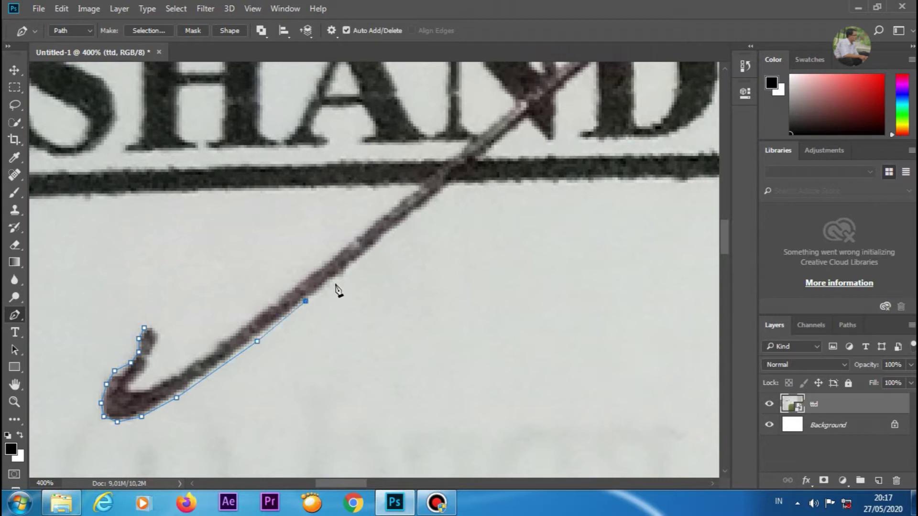
left_click(370, 249)
left_click(454, 183)
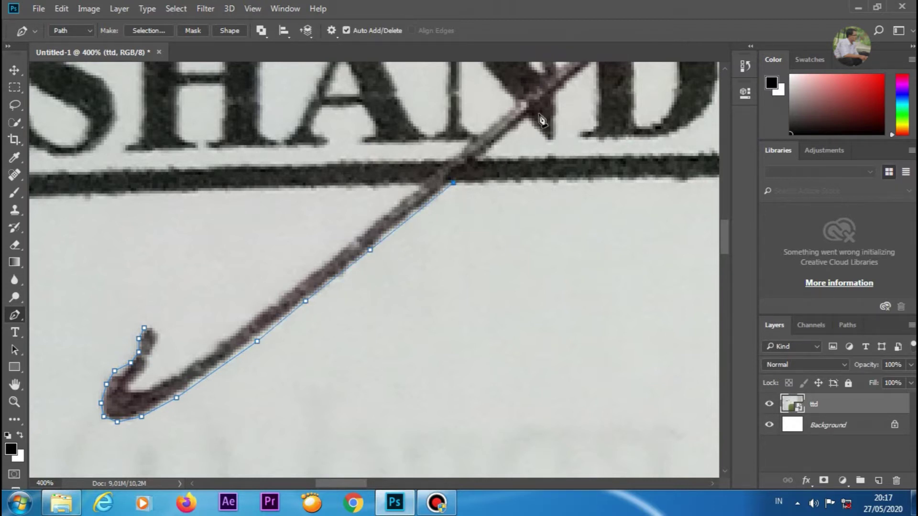
left_click(563, 89)
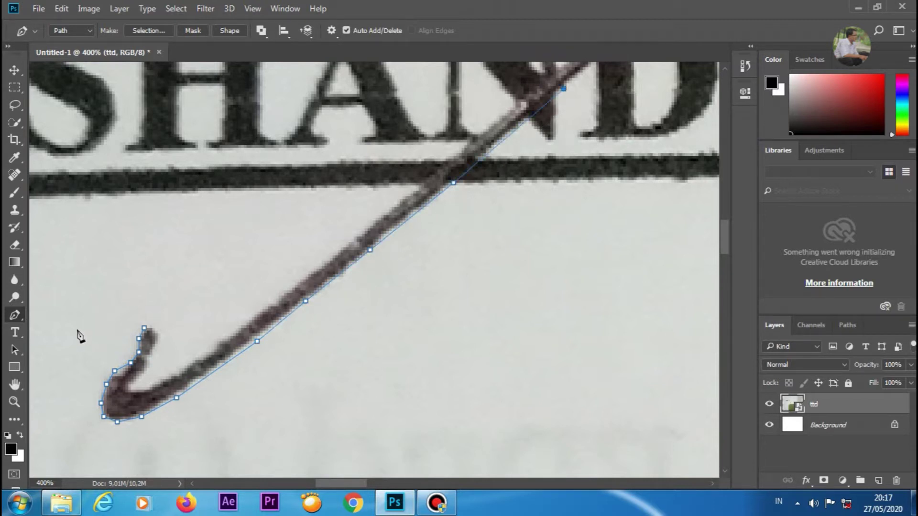
Step: Continue the path up the diagonal stroke to the crossing, then along the underside of the curved stroke
left_click(15, 384)
left_click_drag(560, 162, 195, 473)
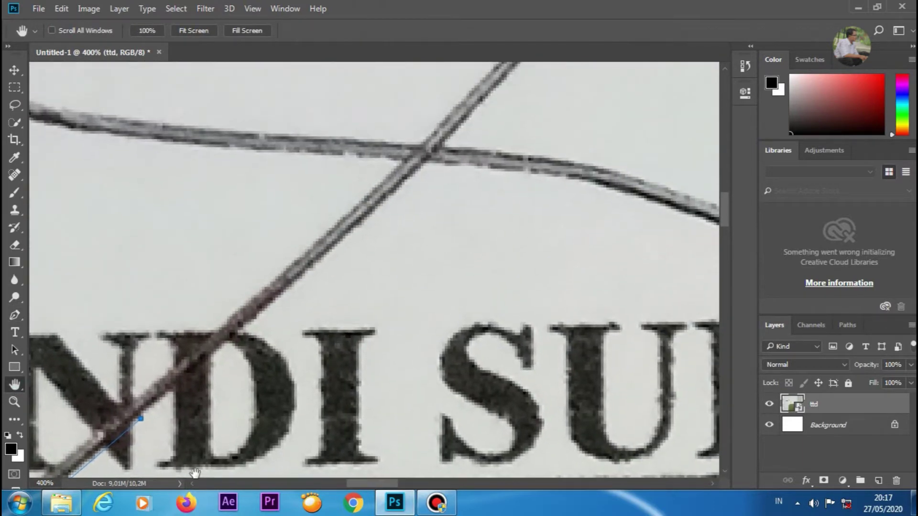
left_click(15, 316)
left_click(277, 298)
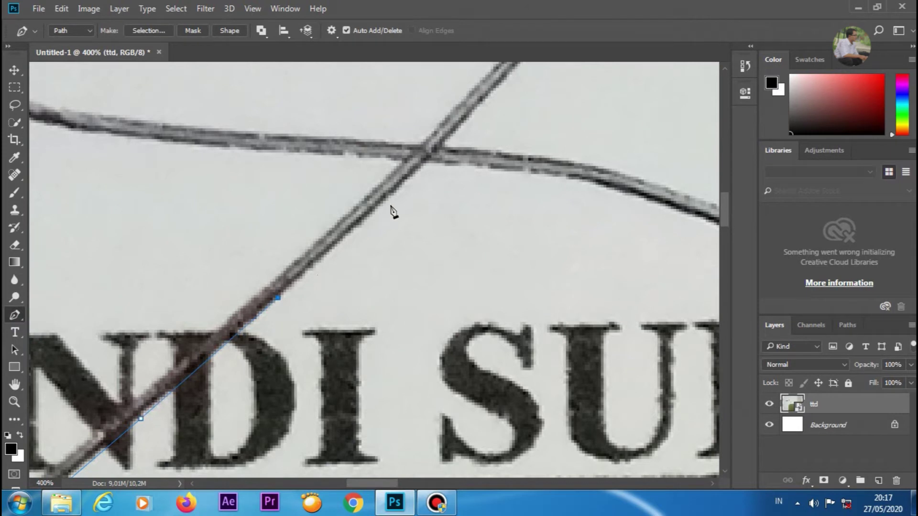
left_click(499, 172)
left_click(568, 179)
left_click(630, 196)
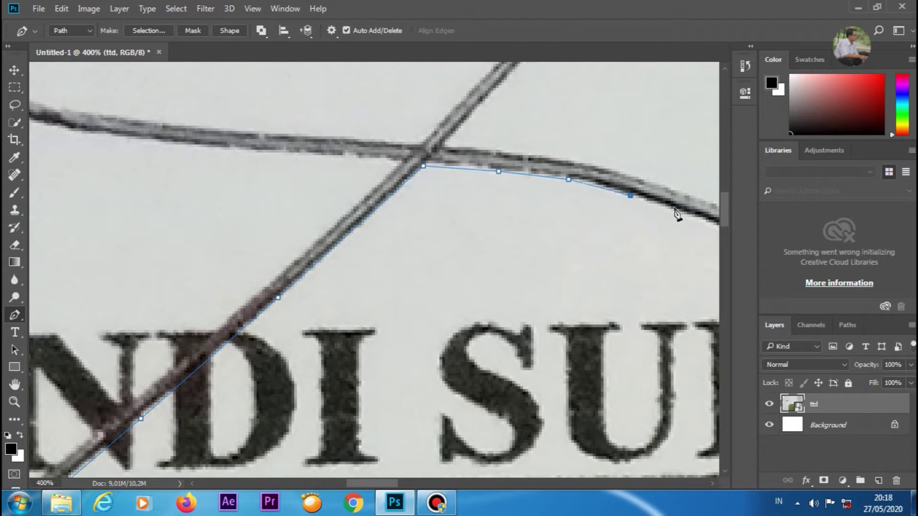
left_click(689, 217)
Step: Trace the inner edge of the curved stroke as it bends down through the printed name to the underline
left_click(16, 385)
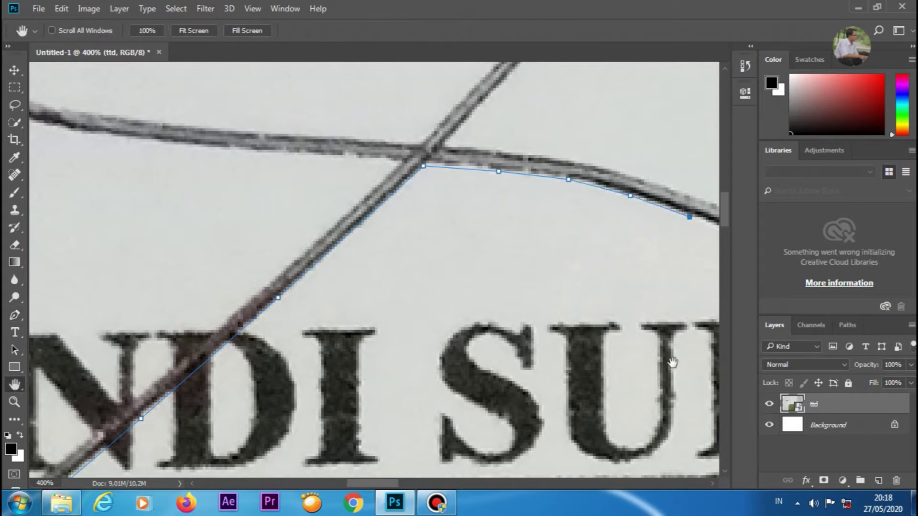
left_click_drag(693, 367, 254, 340)
left_click(14, 315)
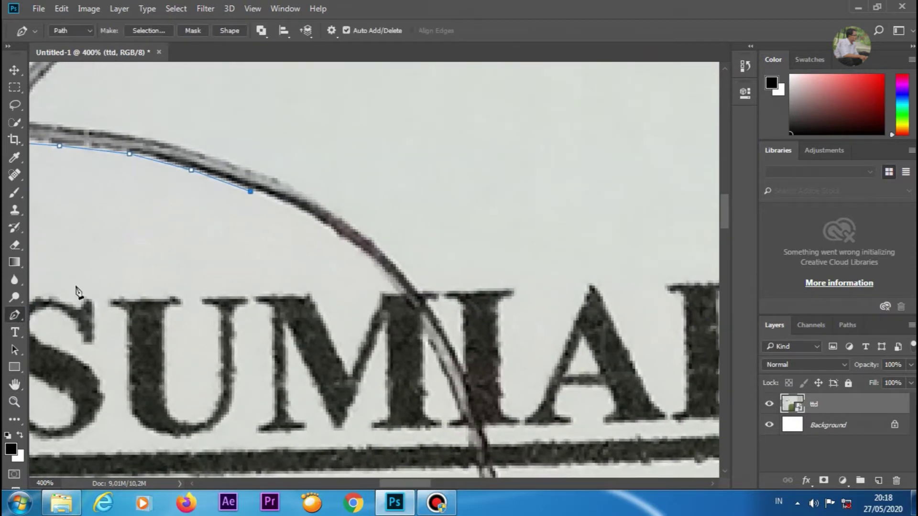
left_click(301, 212)
left_click(350, 242)
left_click(390, 281)
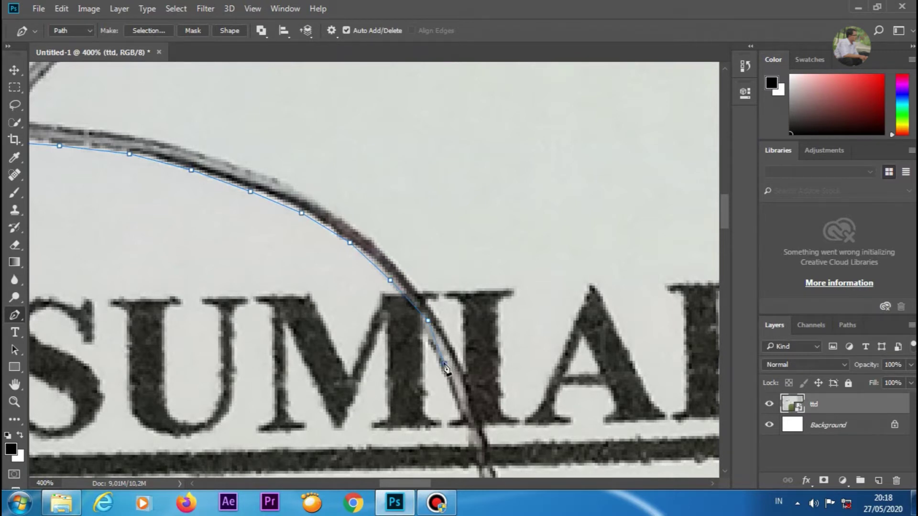
left_click(457, 393)
Step: Extend the path across the underline and down the left edge of the signature's tail stroke
left_click(15, 384)
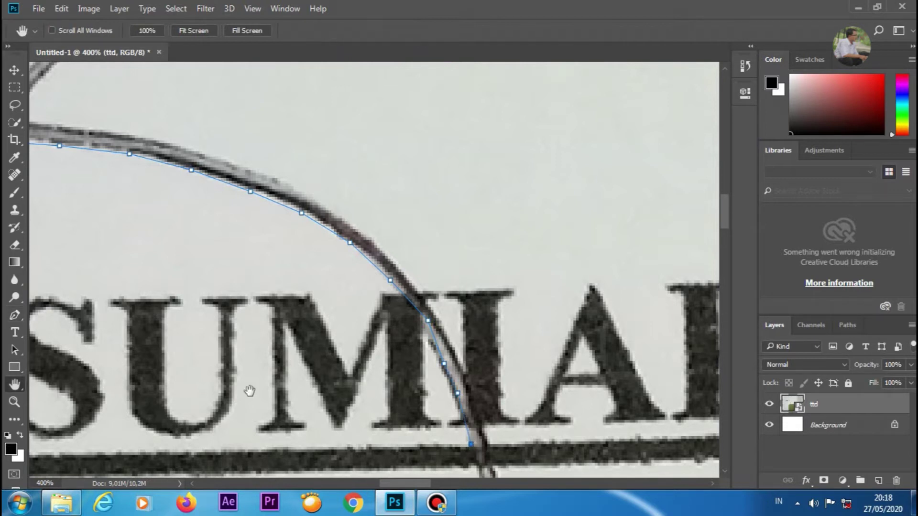
left_click_drag(535, 448, 369, 133)
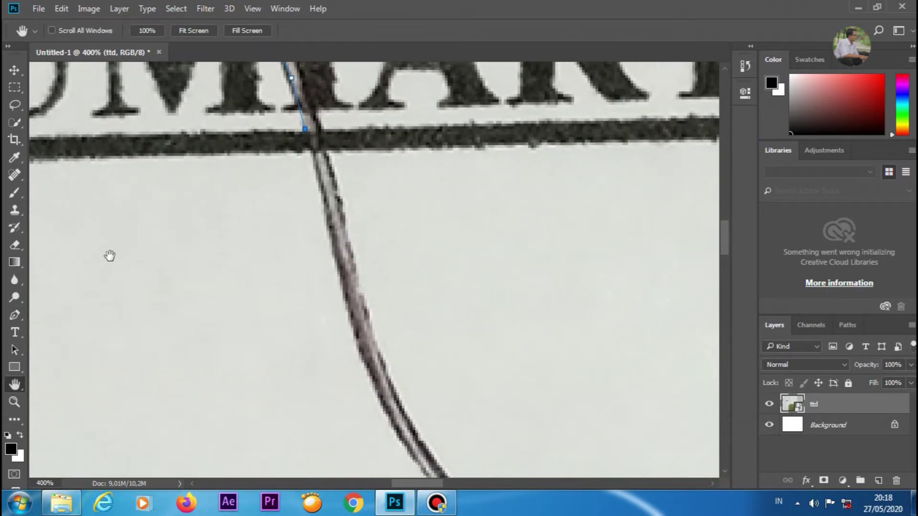
left_click(15, 315)
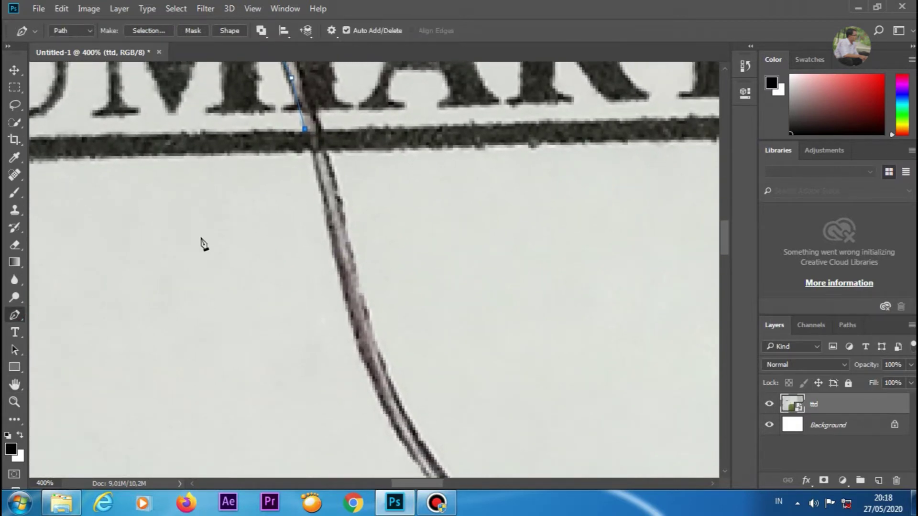
left_click(318, 183)
left_click(332, 260)
left_click(369, 379)
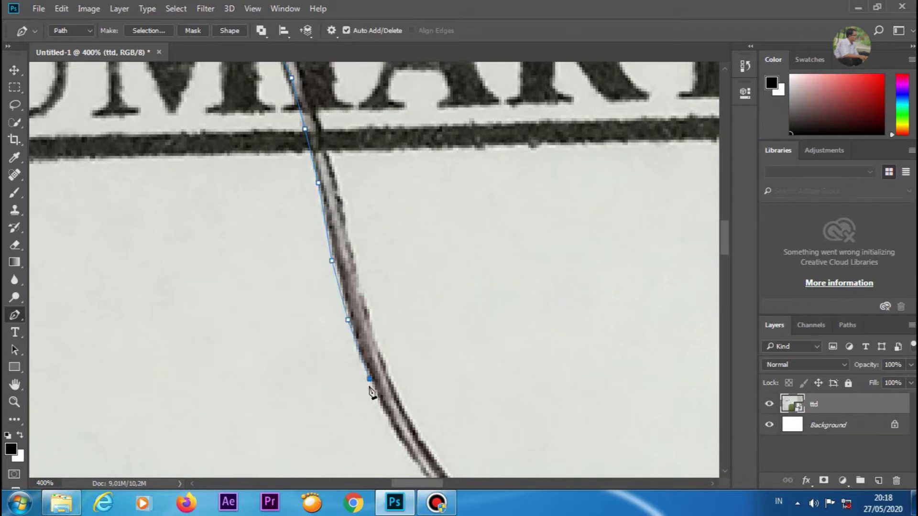
left_click(386, 417)
Step: Continue the path along the tail's outer edge where it starts bending toward its tip
left_click(15, 384)
mouse_move(415, 415)
left_mouse_down()
mouse_move(365, 246)
mouse_move(198, 149)
left_mouse_up()
left_click(15, 315)
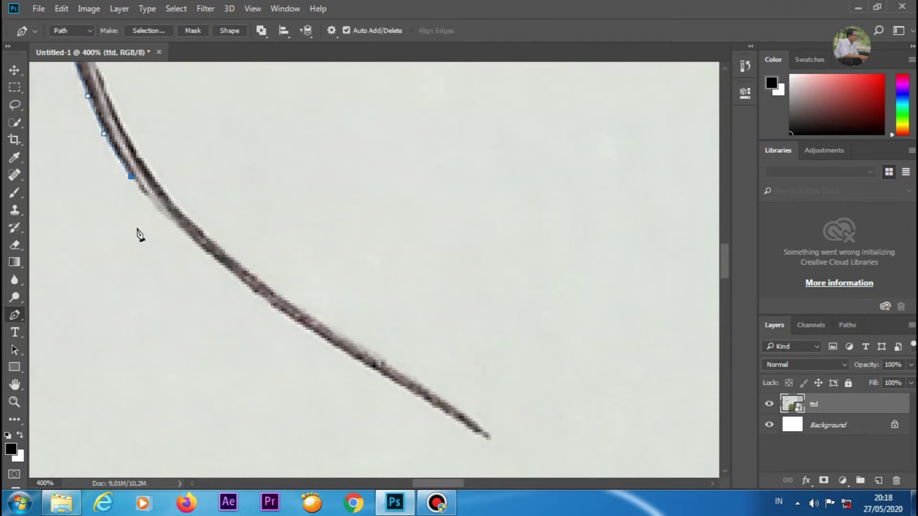
left_click(152, 203)
left_click(182, 233)
left_click(300, 328)
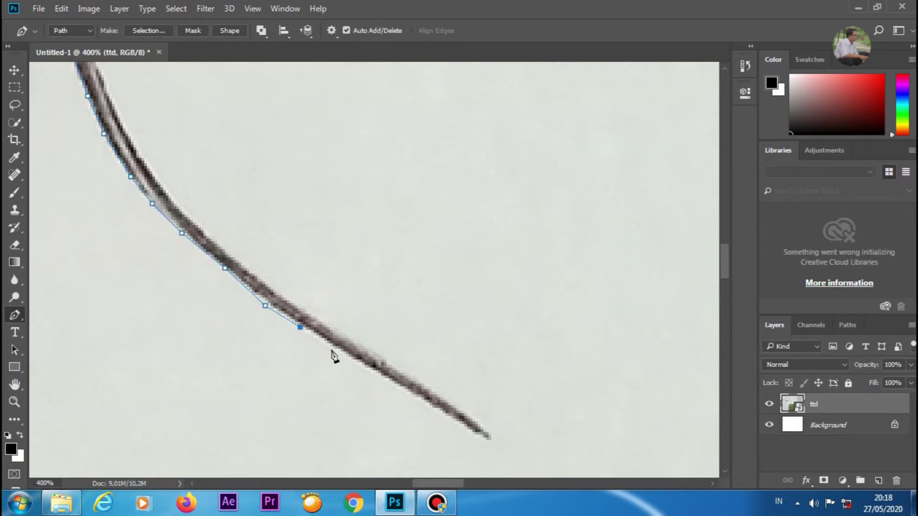
left_click(346, 357)
left_click(389, 381)
left_click(442, 413)
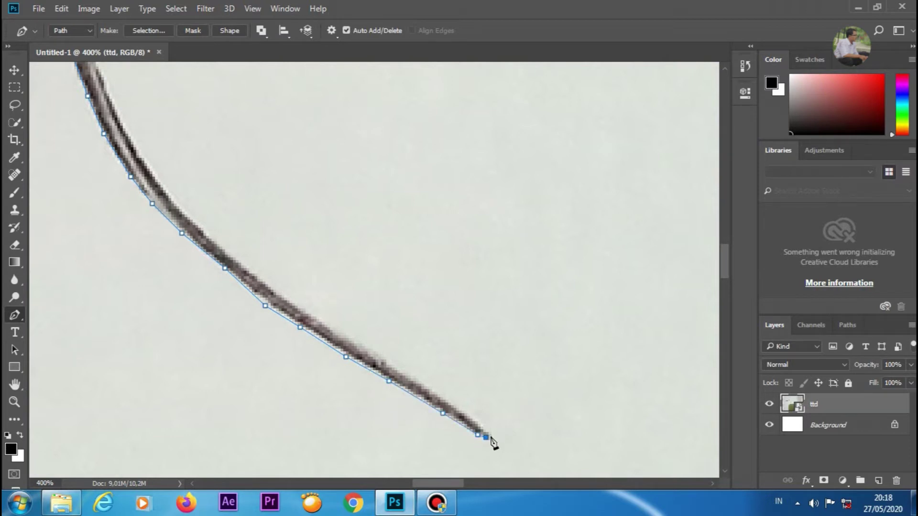
key("ctrl+z")
key("ctrl+z")
key("ctrl+z")
key("ctrl+z")
key("ctrl+z")
key("ctrl+z")
key("ctrl+z")
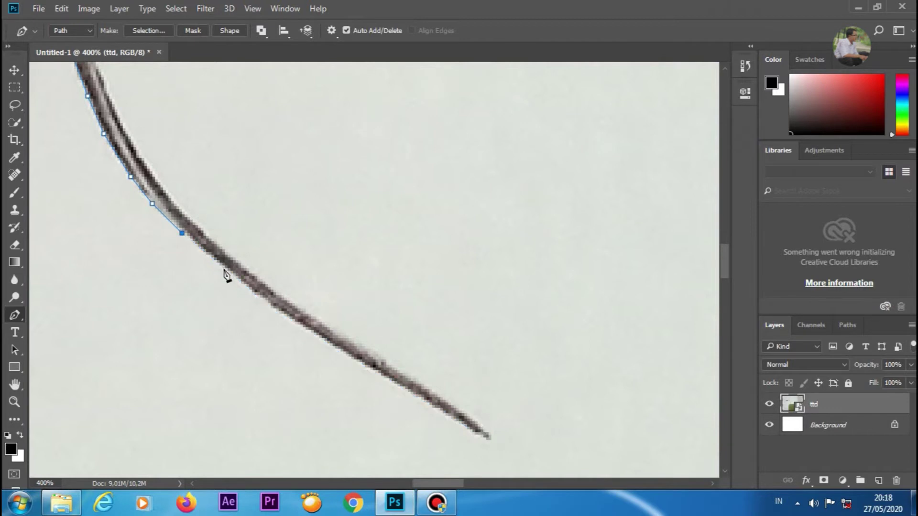
Step: Trace the lower edge of the tail stroke with closely spaced anchor points down to its pointed tip
left_click(224, 268)
left_click(265, 305)
left_click(300, 328)
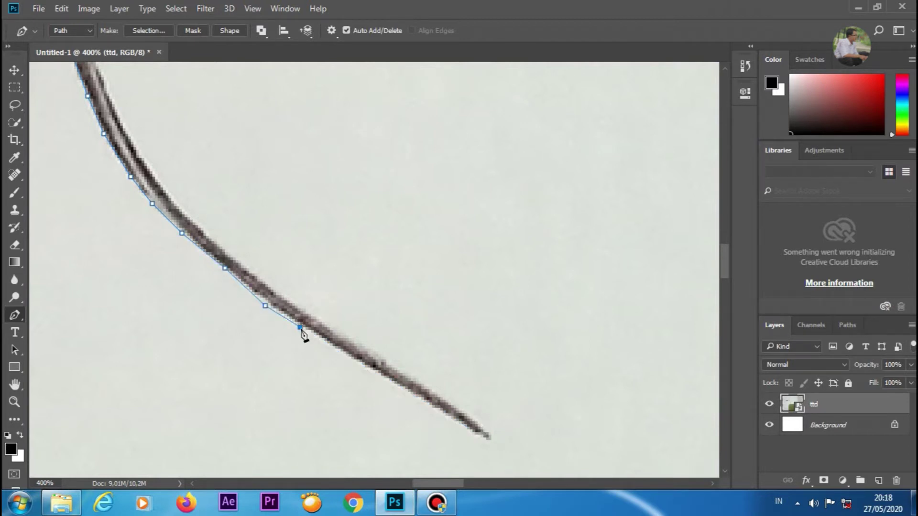
left_click(345, 357)
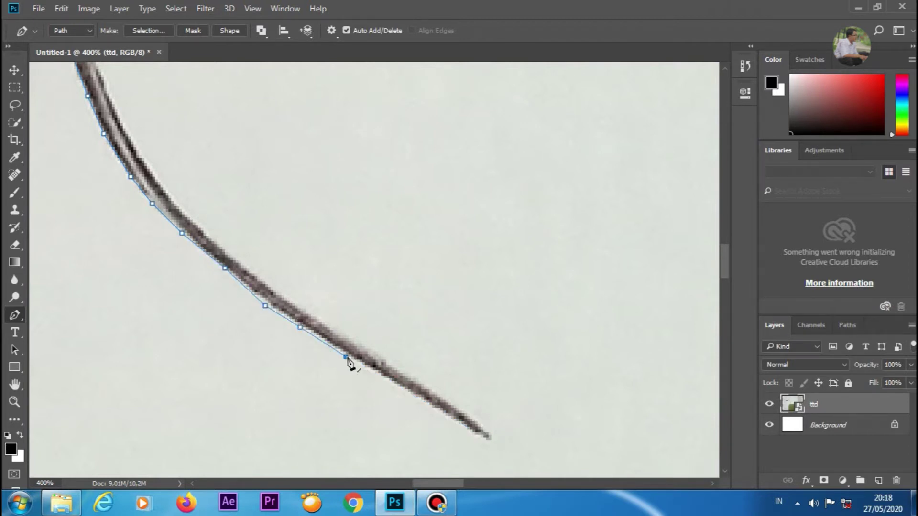
left_click(389, 381)
left_click(442, 413)
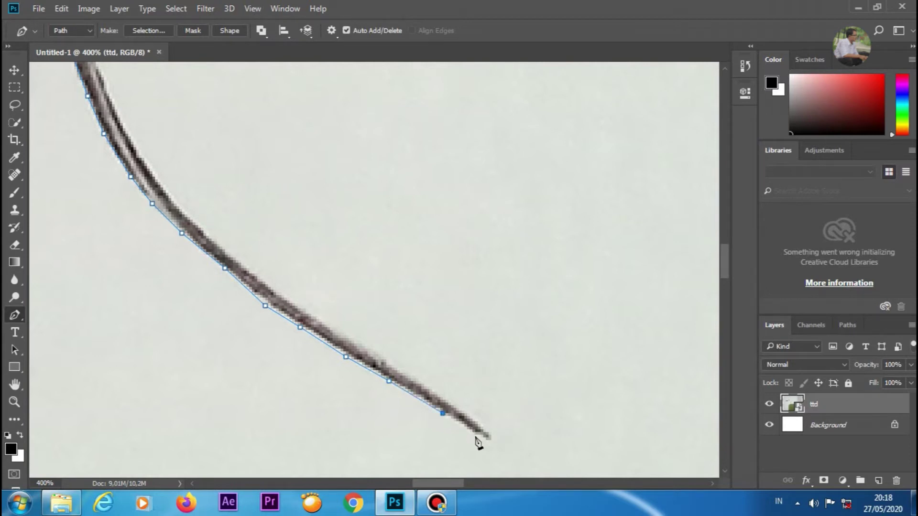
left_click(477, 435)
left_click(486, 438)
Step: Turn the path around the tail's tip and trace the upper edge back up the bend
left_click(478, 422)
left_click(425, 387)
left_click(327, 325)
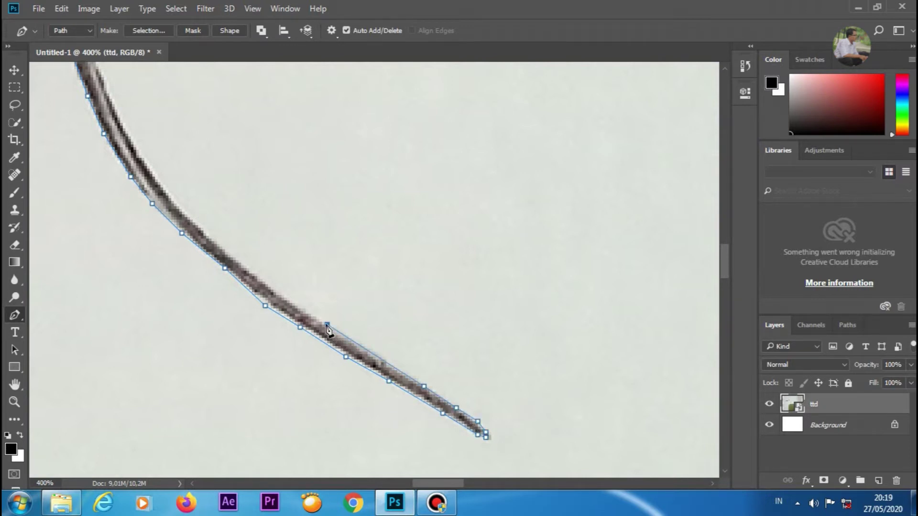
left_click(222, 249)
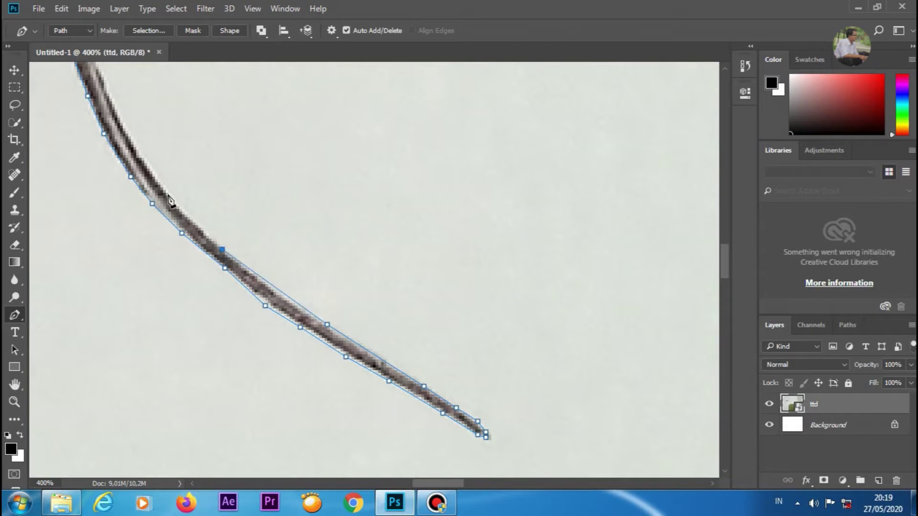
left_click(168, 196)
left_click(136, 150)
left_click(101, 69)
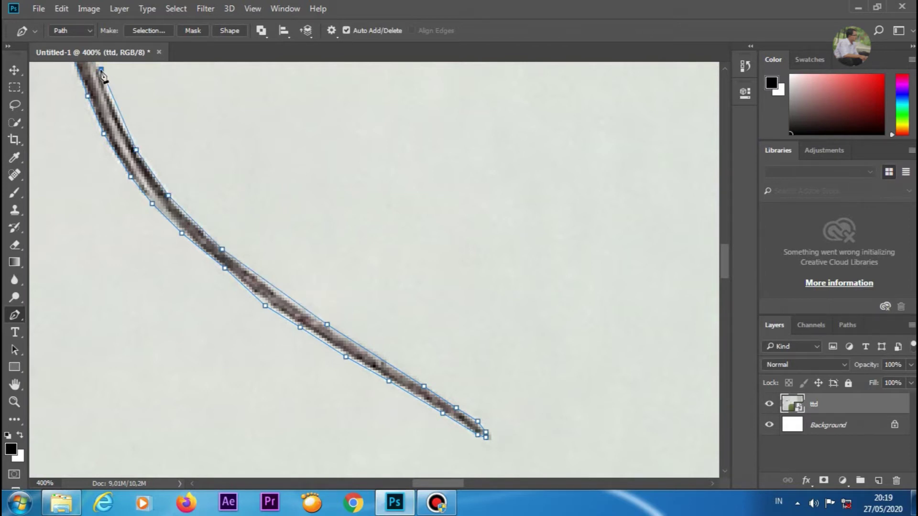
Step: Trace the right edge of the stroke upward across the underline and into the printed name
left_click(15, 384)
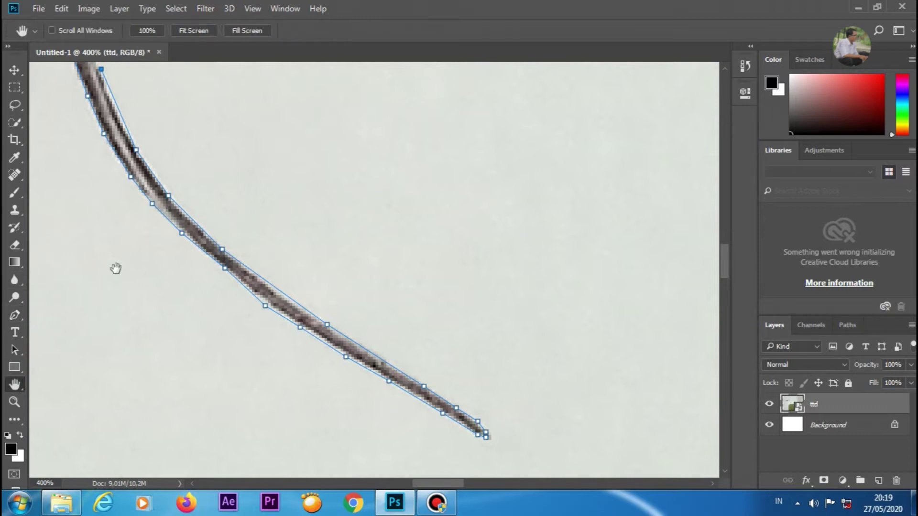
left_click_drag(164, 111, 288, 455)
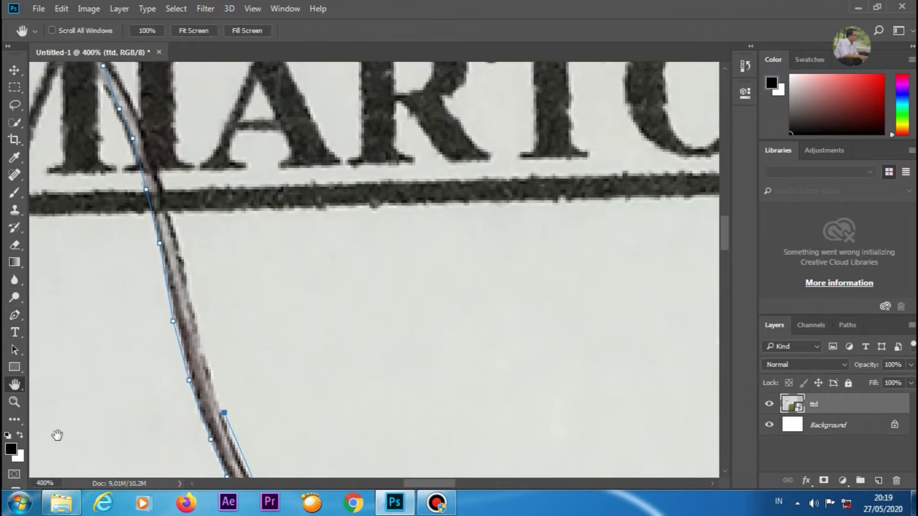
left_click(15, 316)
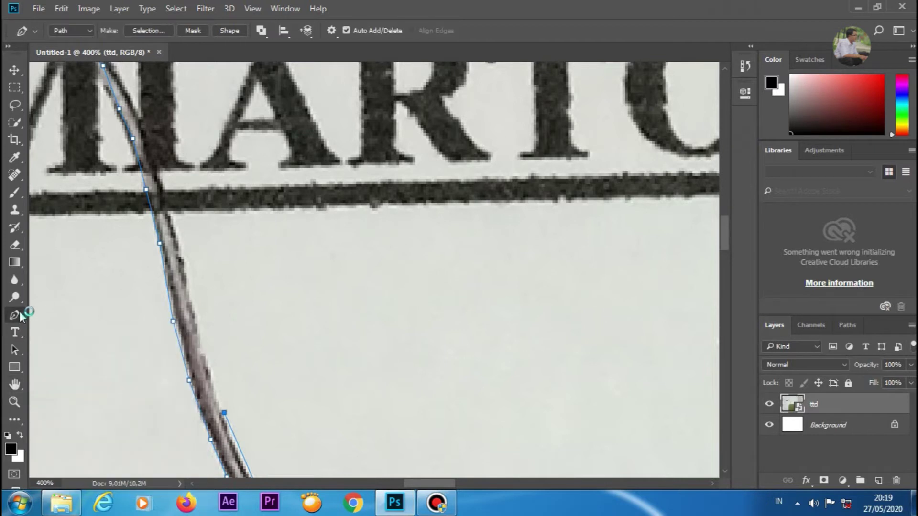
left_click(203, 338)
left_click(186, 267)
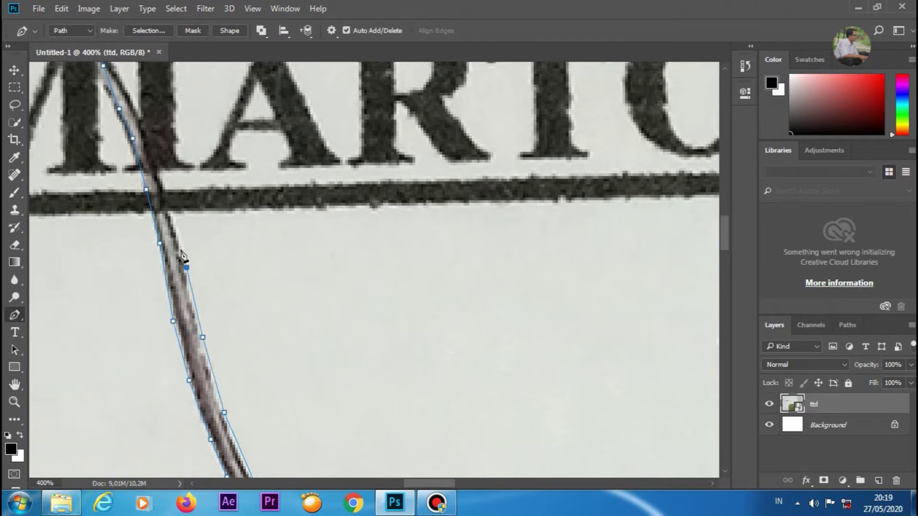
left_click(171, 214)
left_click(159, 173)
left_click(146, 125)
left_click(133, 99)
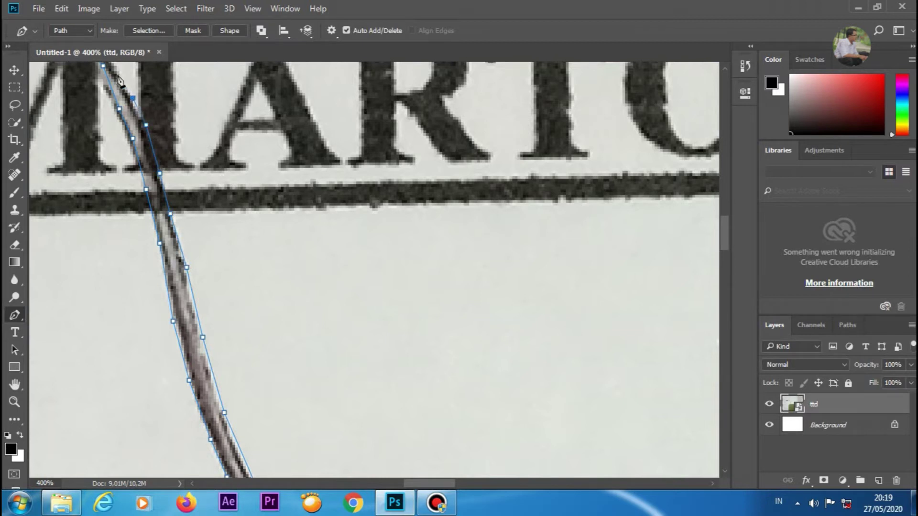
left_click(114, 66)
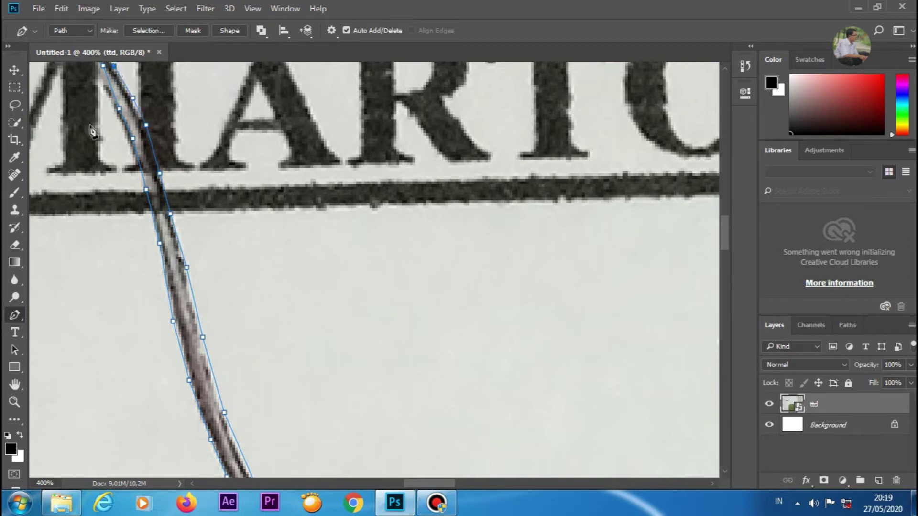
Step: Trace the outer edge of the curved stroke from the printed name back toward the crossing
left_click(15, 384)
left_click_drag(200, 161, 478, 490)
left_click(16, 315)
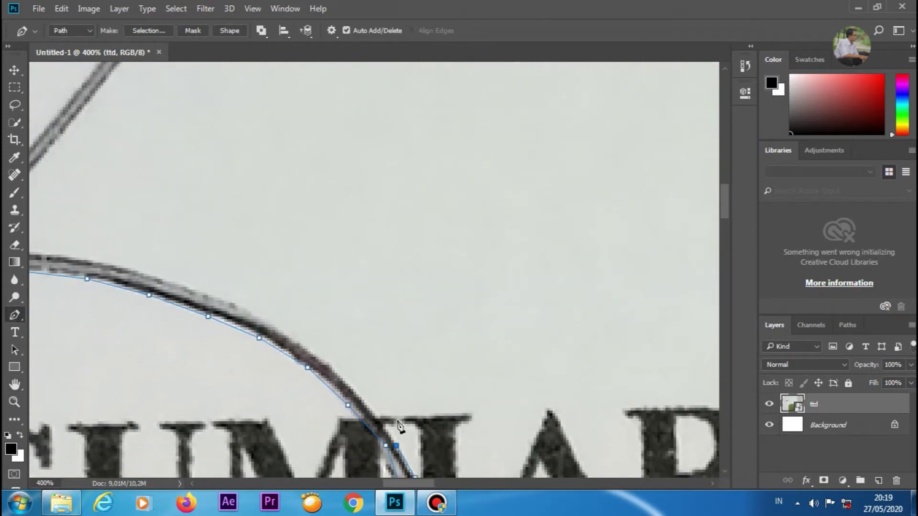
left_click(385, 427)
left_click(359, 395)
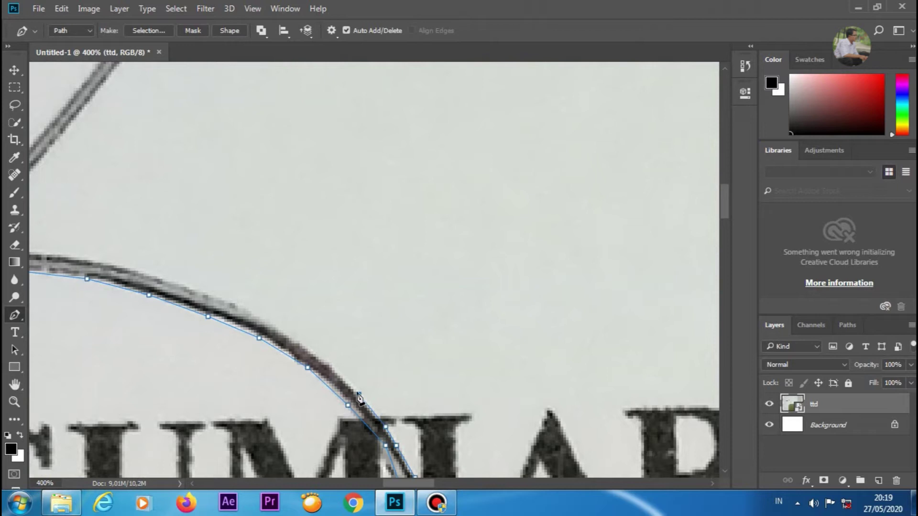
left_click(327, 363)
left_click(288, 335)
left_click(197, 290)
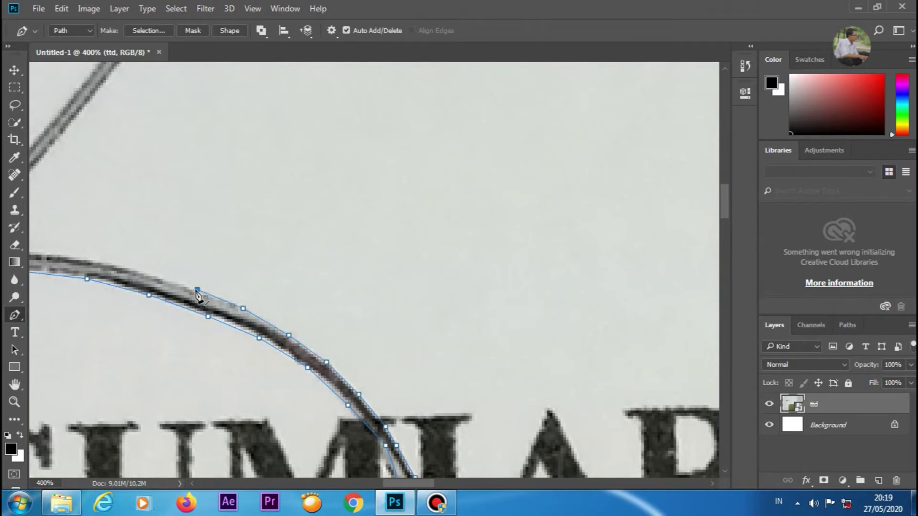
left_click(141, 274)
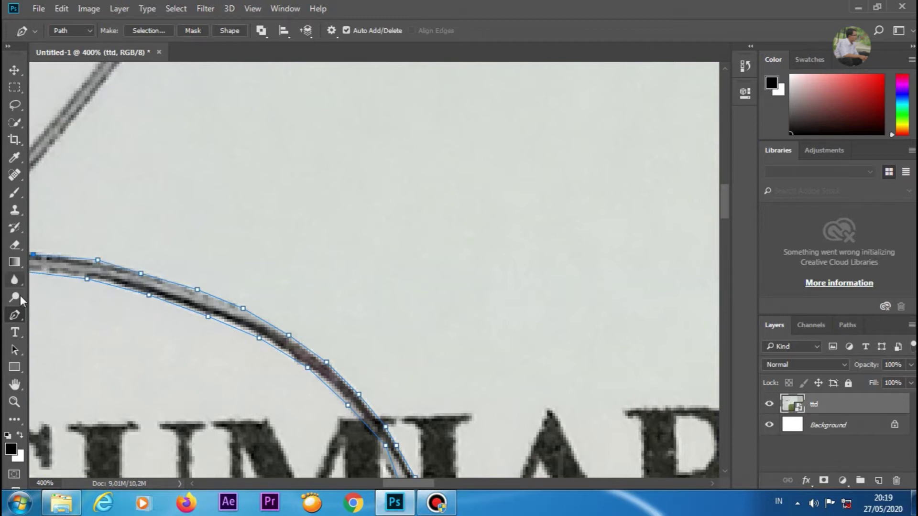
Step: Bring the path to the crossing and trace up the right edge of the diagonal stroke above it
left_click(15, 384)
left_click_drag(104, 366, 399, 422)
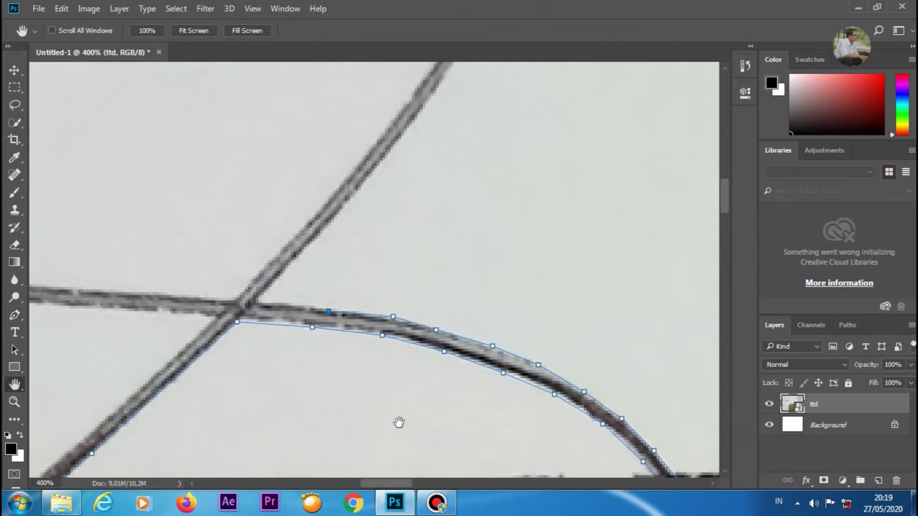
scroll(325, 416, "up", 5)
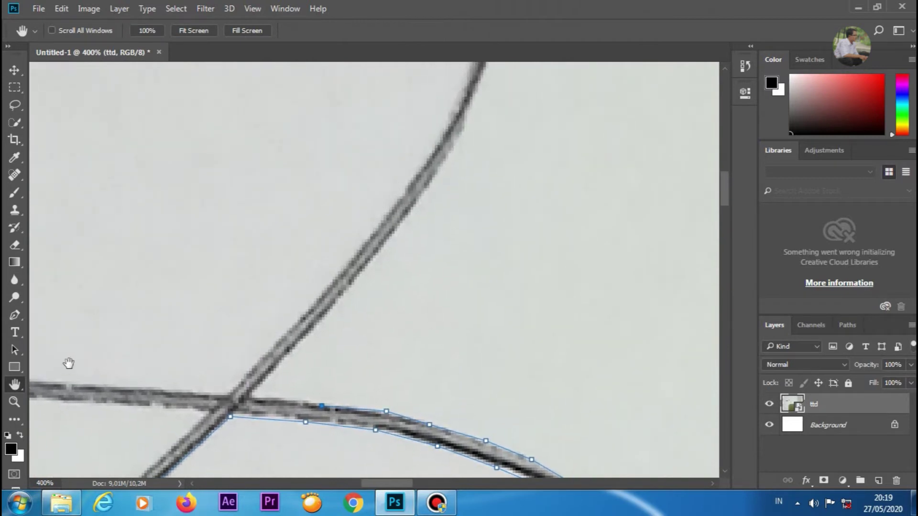
left_click(14, 315)
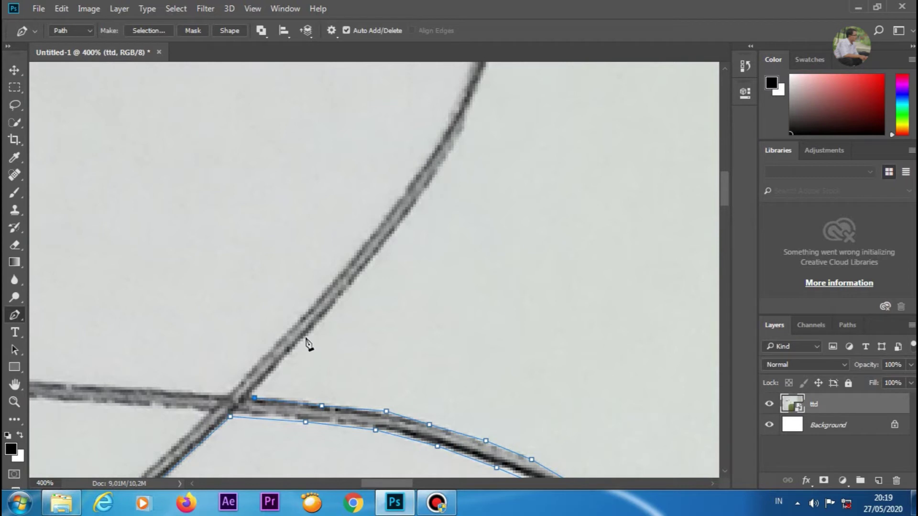
left_click(357, 280)
left_click(413, 213)
left_click(459, 137)
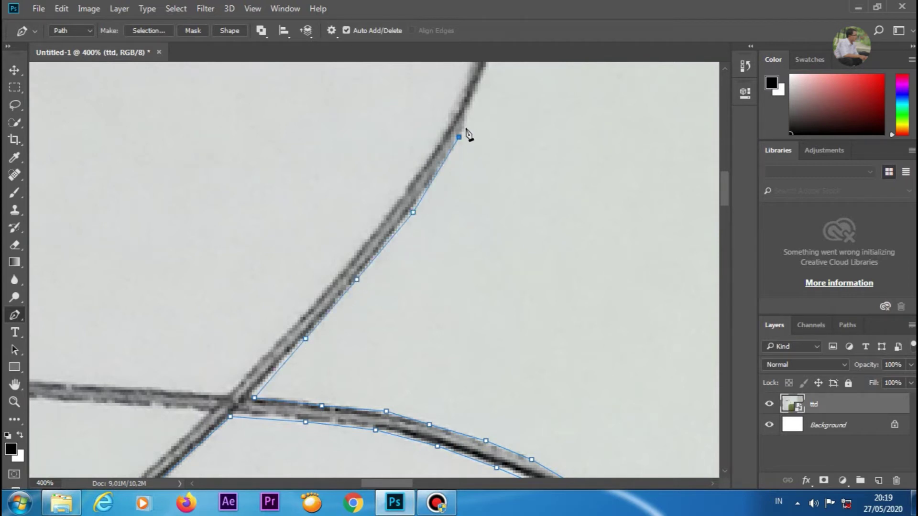
left_click(472, 111)
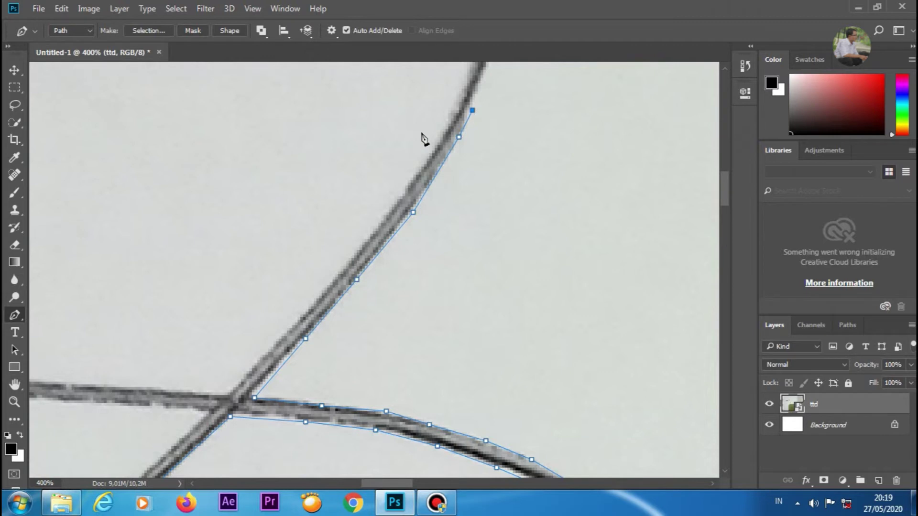
Step: Trace the outer edge of the signature's large upper loop around its bend and along its top
left_click(15, 385)
left_click_drag(537, 103, 424, 383)
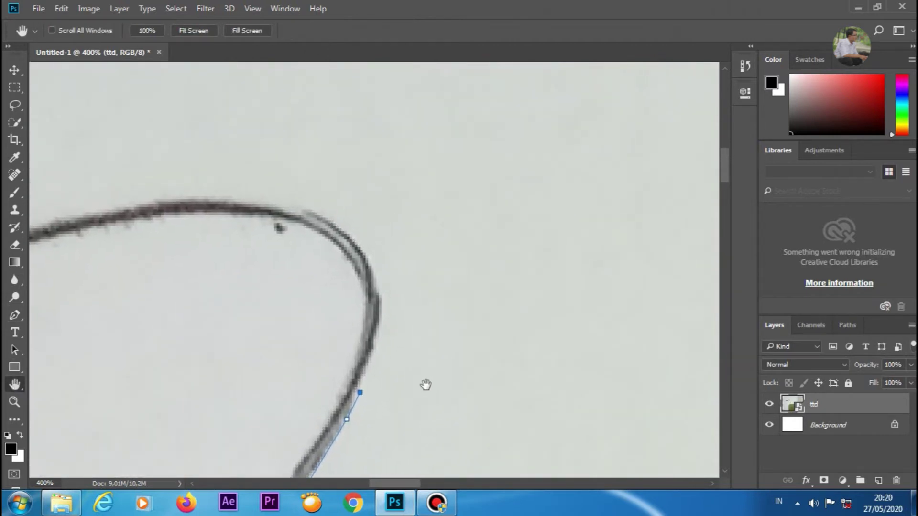
left_click(14, 316)
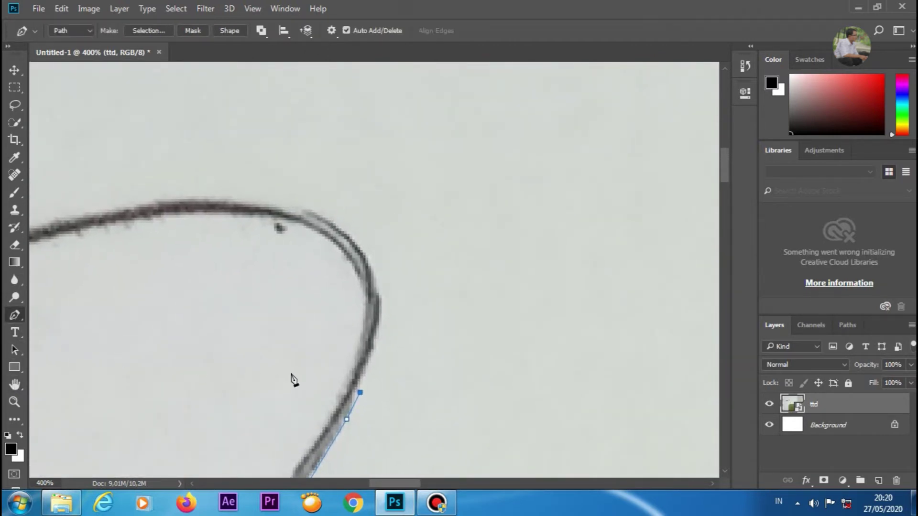
left_click(374, 347)
left_click(381, 306)
left_click(379, 283)
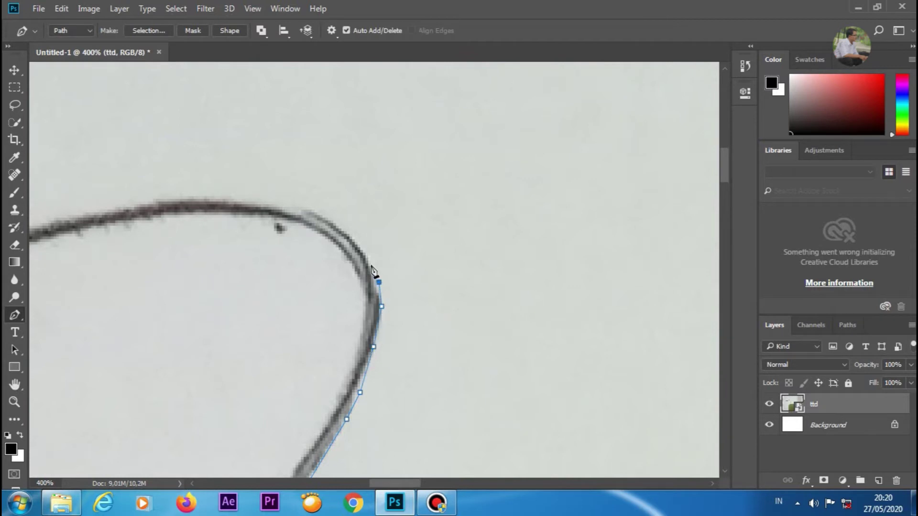
left_click(330, 221)
left_click(300, 209)
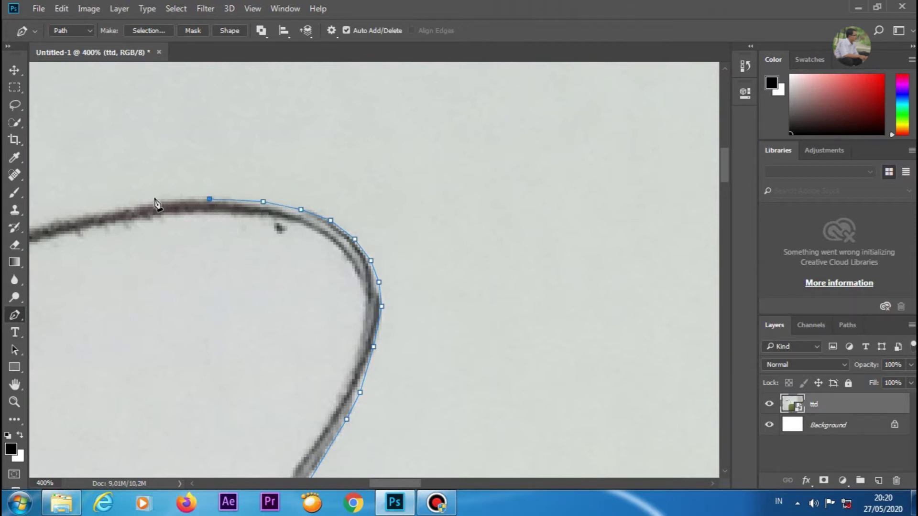
left_click(99, 210)
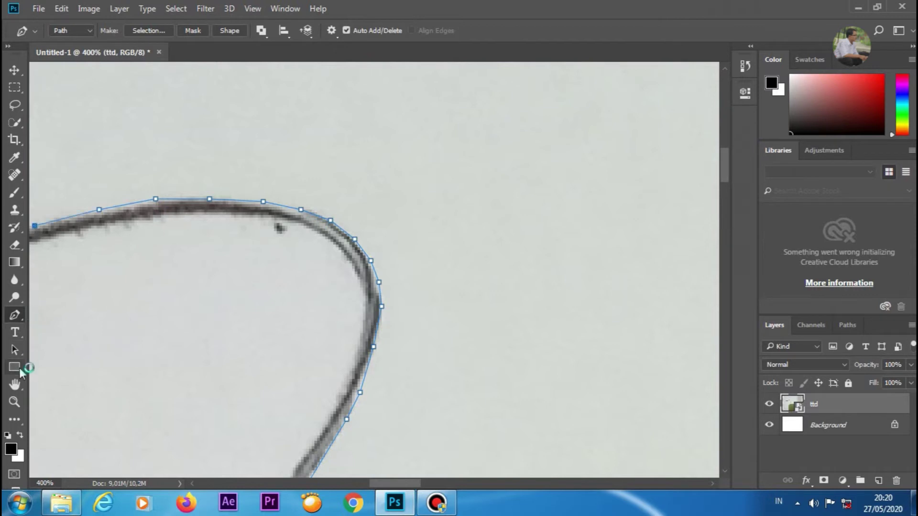
Step: Trace the outer edge of the signature's upper loop from its top down along its left side
left_click(15, 384)
left_click_drag(111, 355, 616, 299)
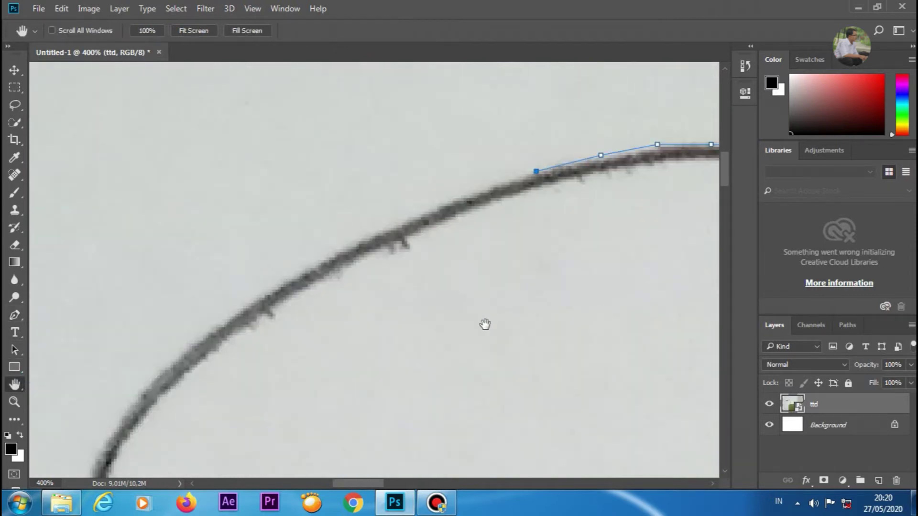
left_click_drag(486, 324, 555, 318)
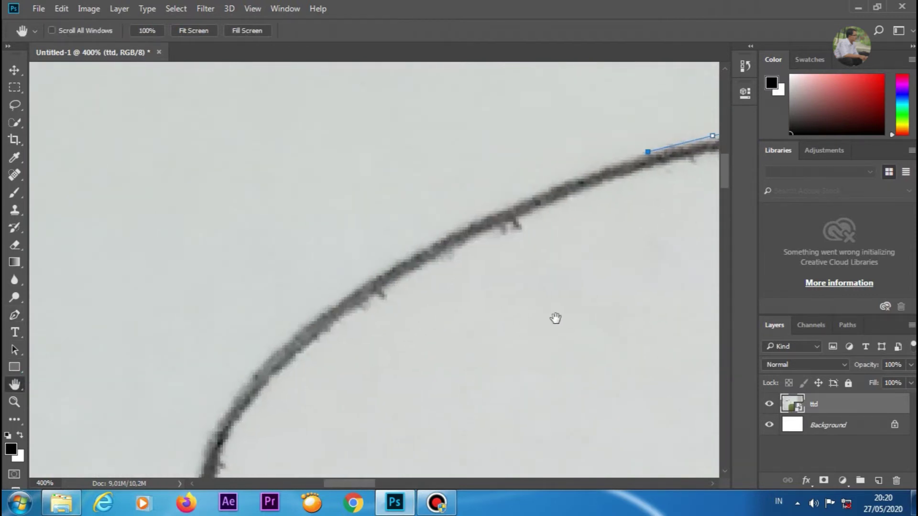
left_click(15, 315)
left_click(615, 168)
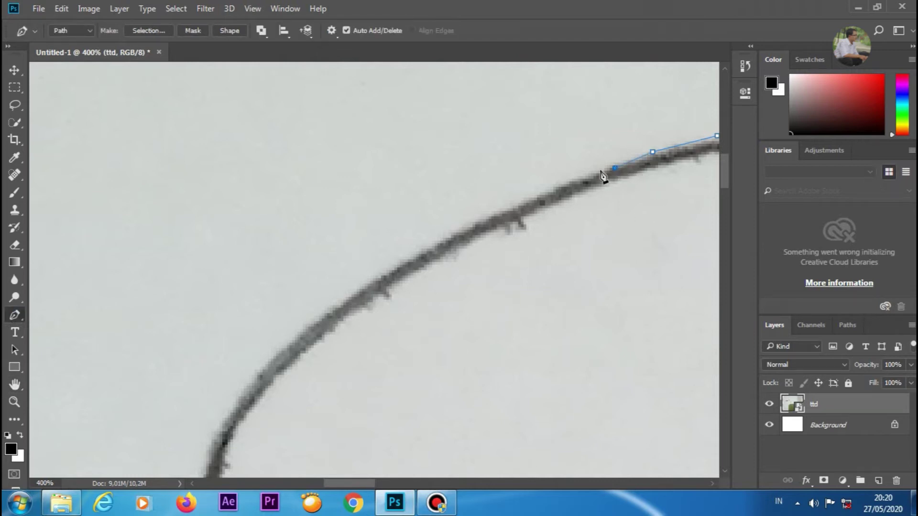
left_click(526, 200)
left_click(430, 249)
left_click(349, 298)
left_click(243, 393)
left_click(214, 432)
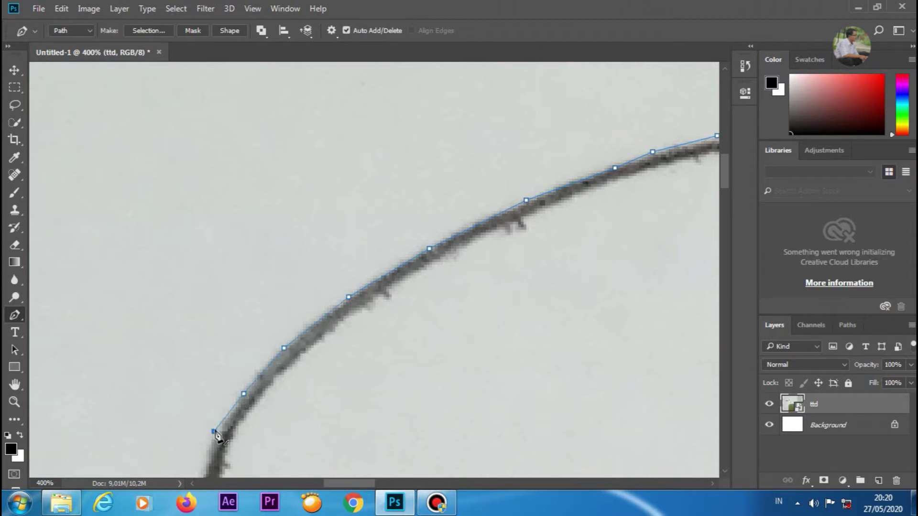
left_click(201, 474)
left_click(616, 169)
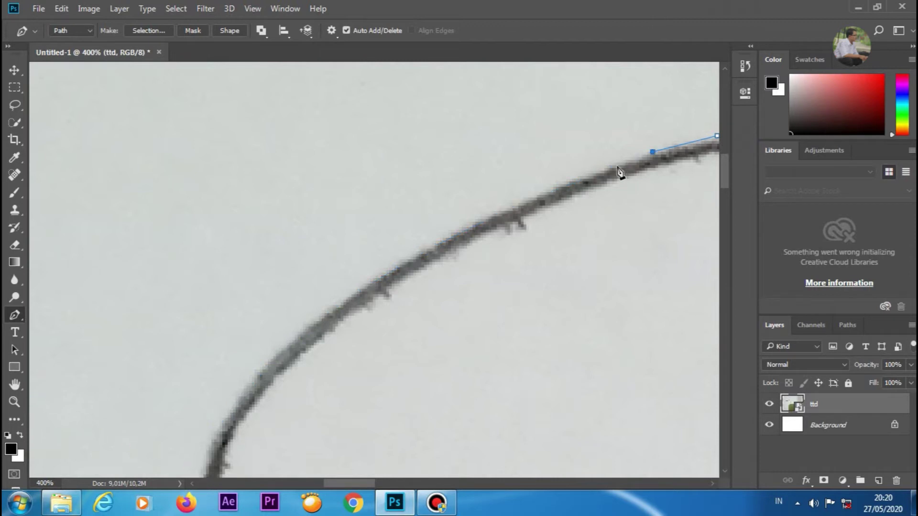
left_click(526, 200)
left_click(430, 249)
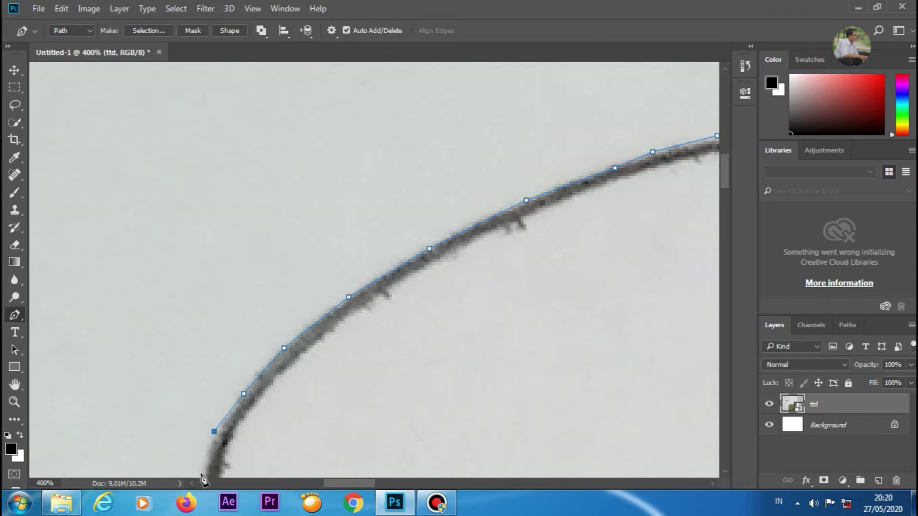
Step: Trace the outer edge around the loop's left bend and along its lower stroke toward the crossing
left_click(23, 385)
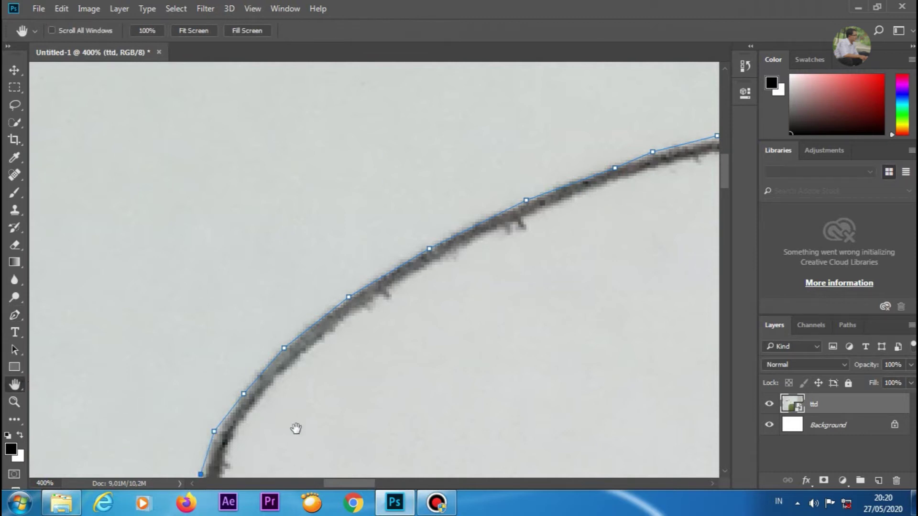
left_click_drag(311, 368, 322, 199)
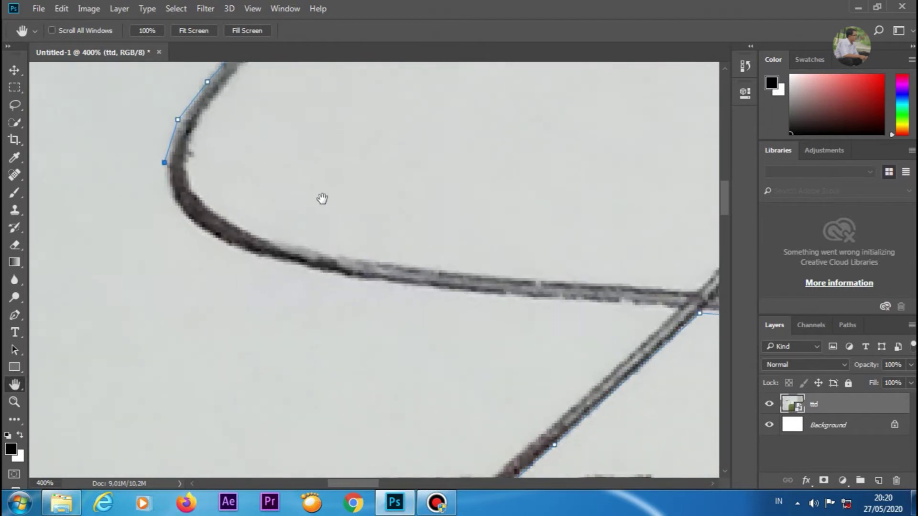
left_click(15, 316)
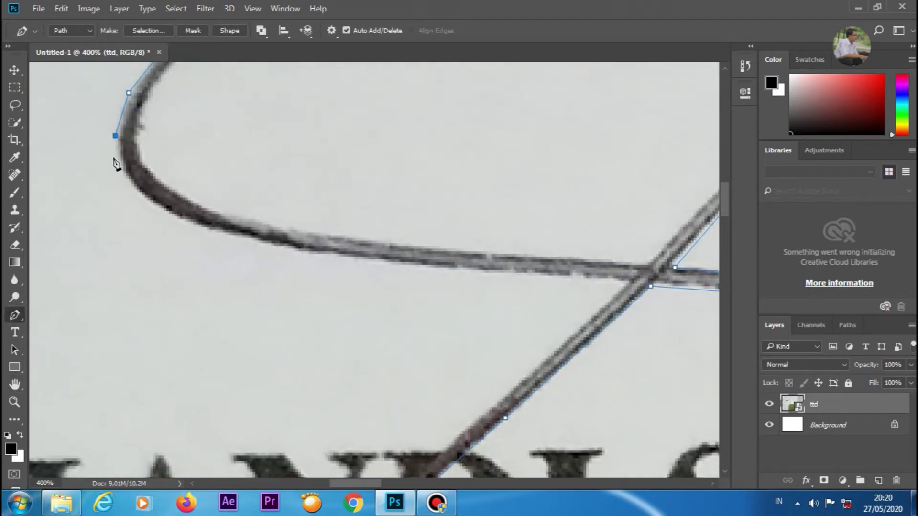
left_click(188, 222)
left_click(230, 235)
left_click(332, 254)
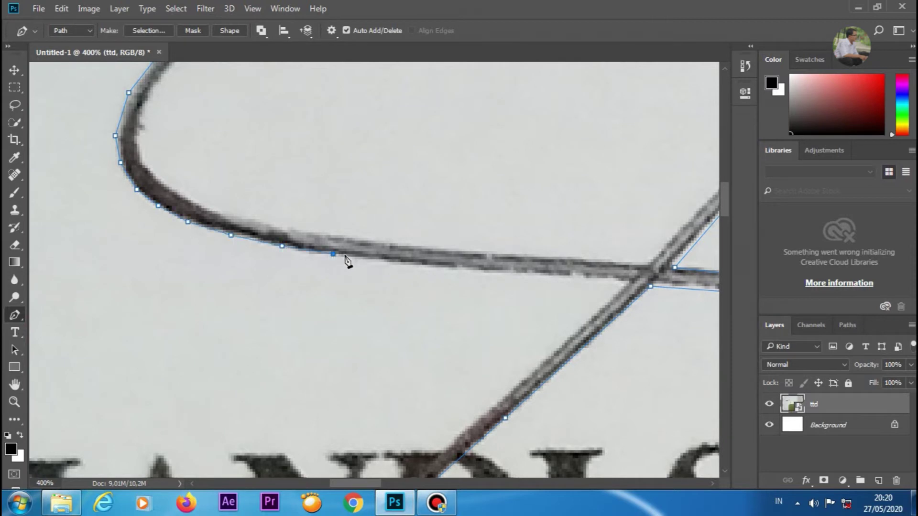
left_click(384, 262)
left_click(443, 268)
left_click(499, 270)
left_click(556, 276)
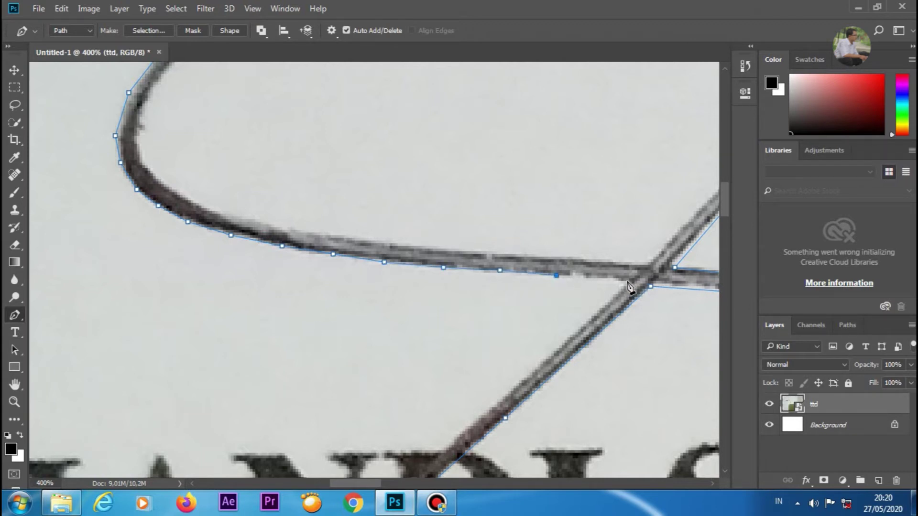
Step: Trace the left edge of the diagonal stroke down through the printed name and underline to the hook, and close the path at its start
left_click(591, 319)
left_click(467, 429)
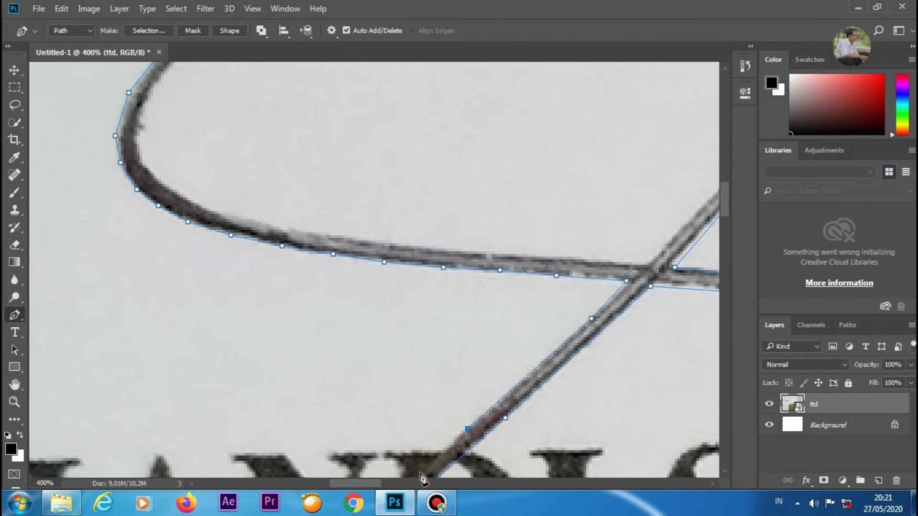
left_click(15, 384)
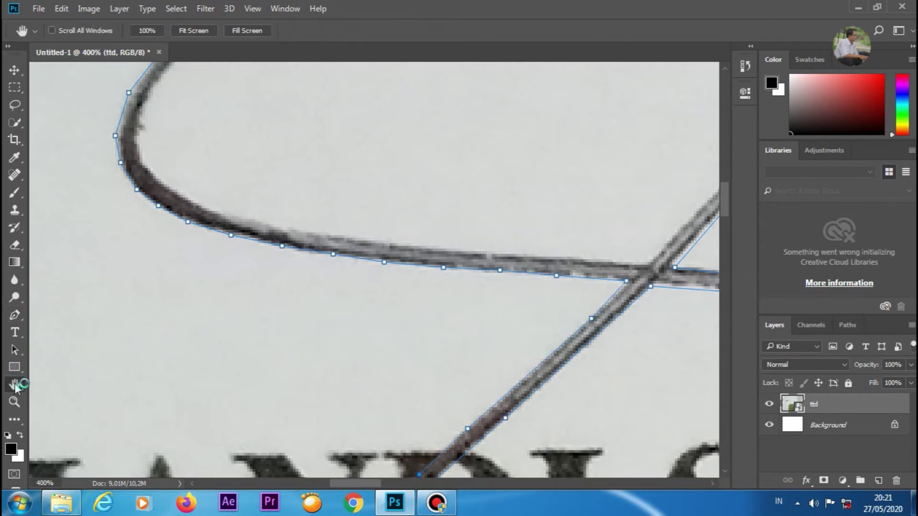
mouse_move(318, 293)
left_mouse_down()
mouse_move(401, 146)
mouse_move(363, 209)
mouse_move(107, 250)
mouse_move(203, 317)
mouse_move(219, 258)
left_mouse_up()
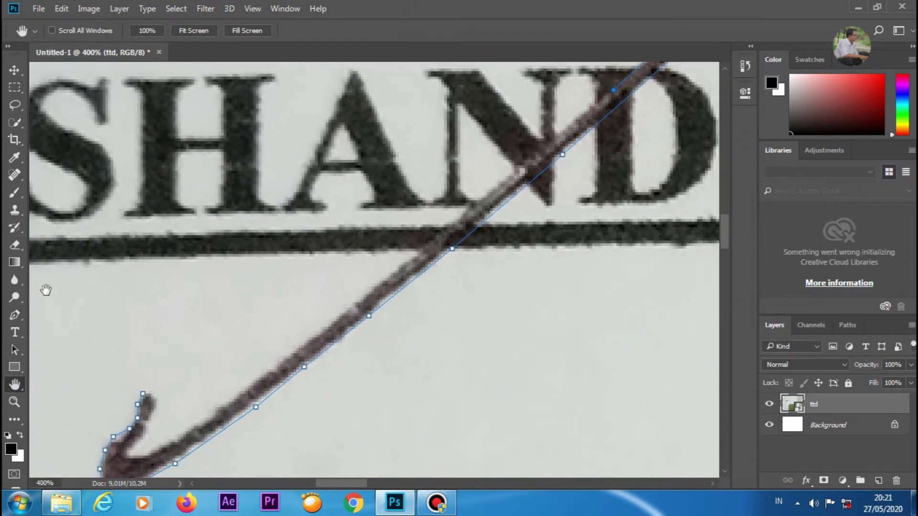
left_click(14, 315)
left_click(506, 179)
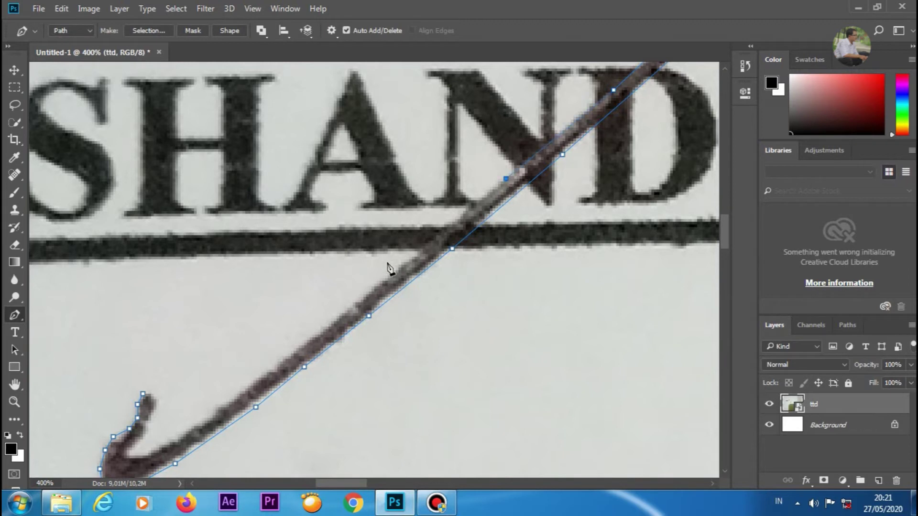
left_click(361, 298)
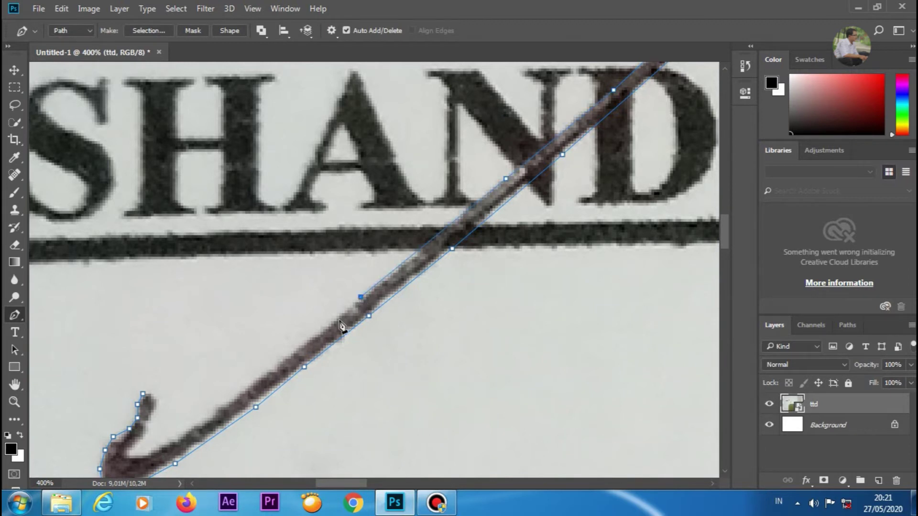
left_click(226, 402)
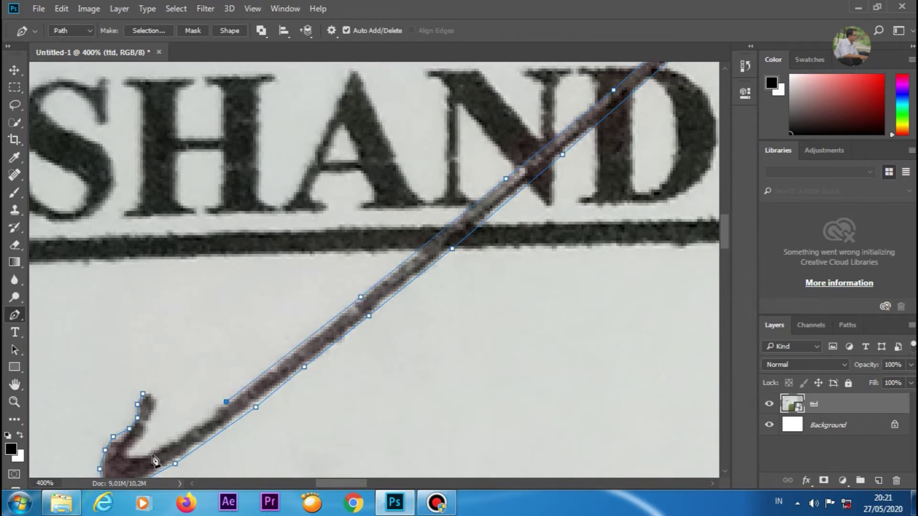
left_click(153, 457)
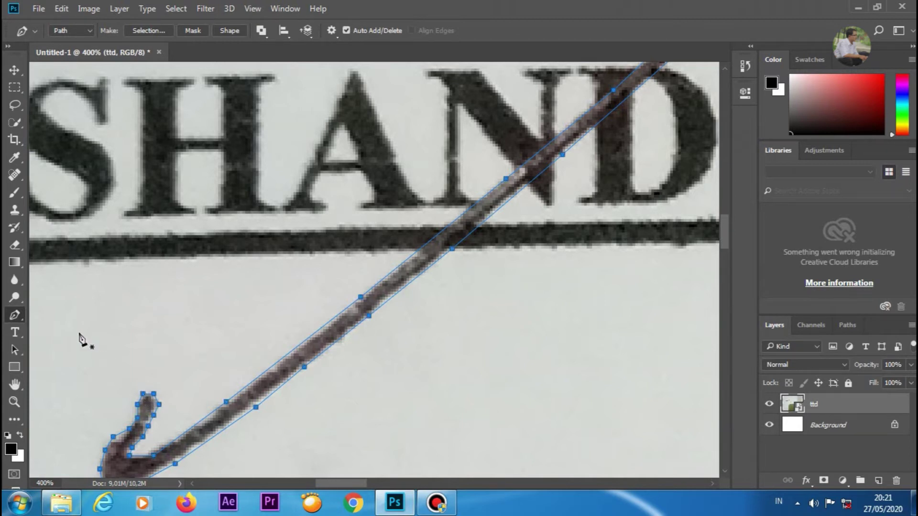
Step: Examine the completed path around the whole signature at 66.67% zoom
left_click(14, 403)
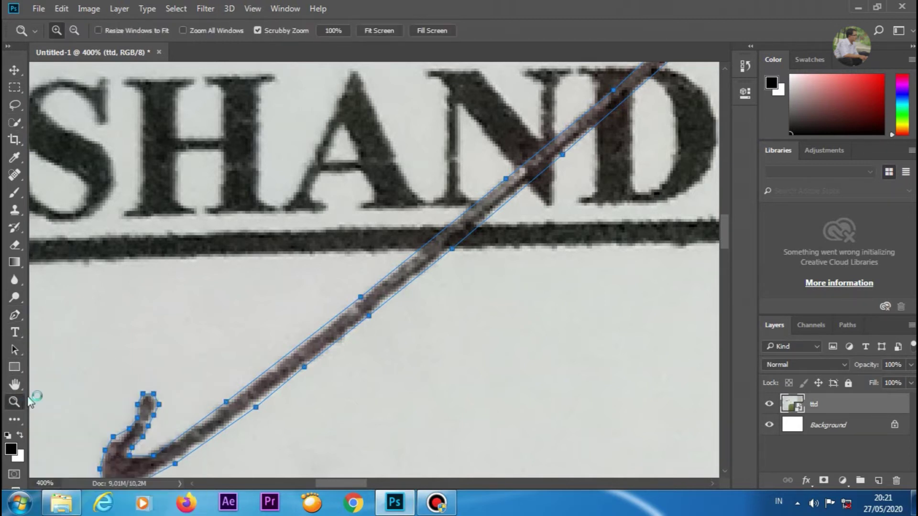
left_click(74, 31)
left_click(542, 256)
left_click(541, 268)
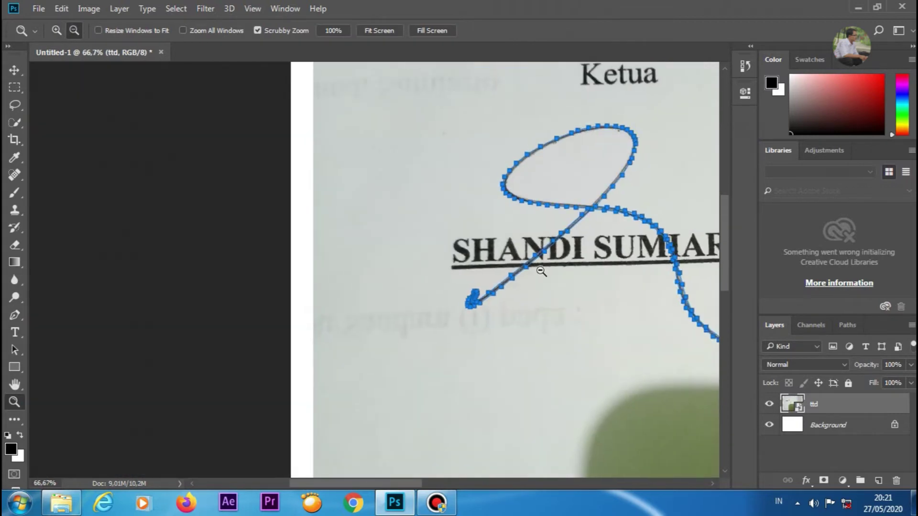
left_click(13, 386)
mouse_move(584, 308)
left_mouse_down()
mouse_move(363, 330)
mouse_move(351, 343)
mouse_move(355, 333)
left_mouse_up()
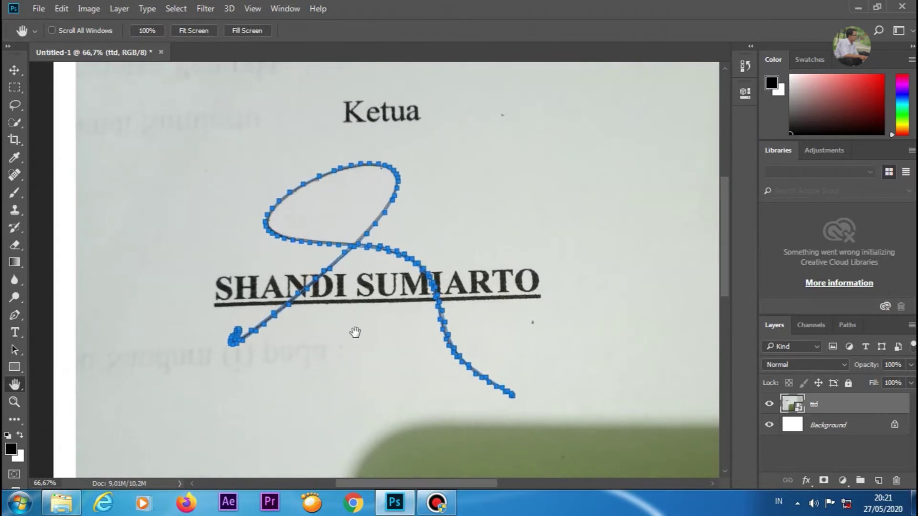
key("z")
left_click(541, 270)
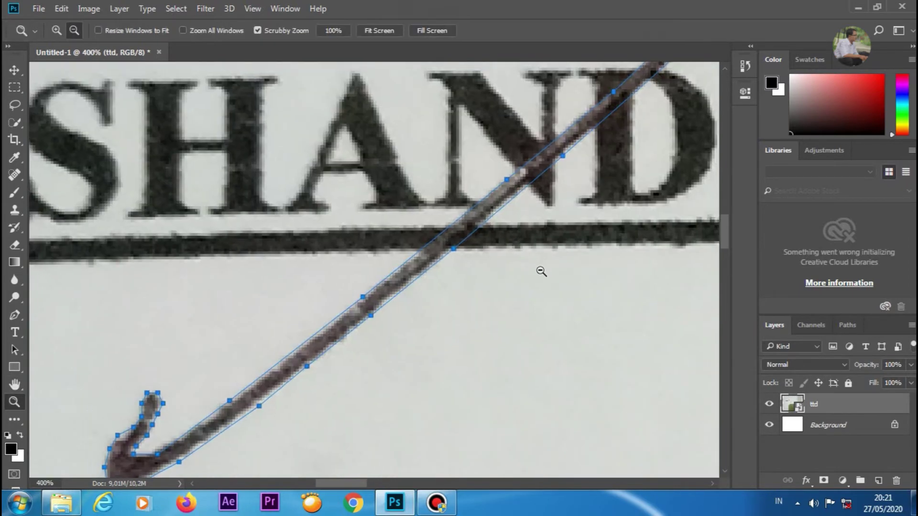
left_click(541, 271, "alt")
left_click(541, 270, "alt")
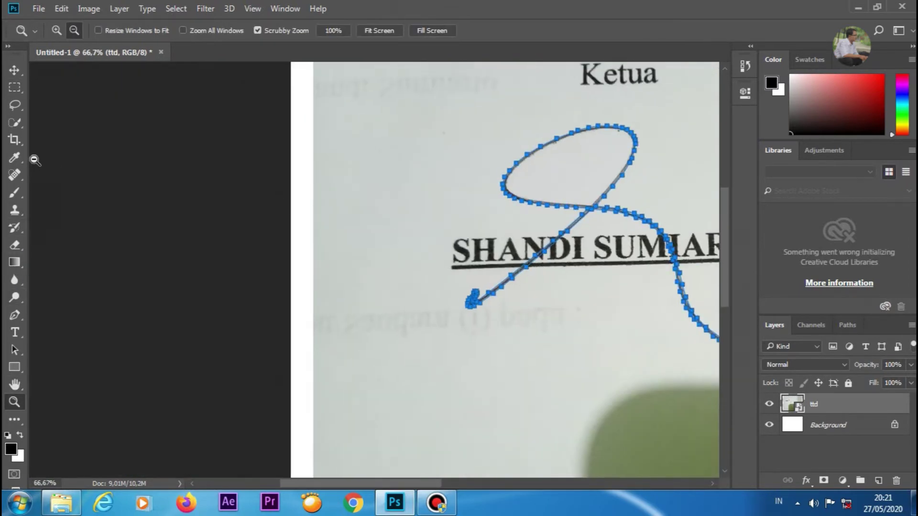
left_click(15, 386)
left_click_drag(563, 310, 350, 332)
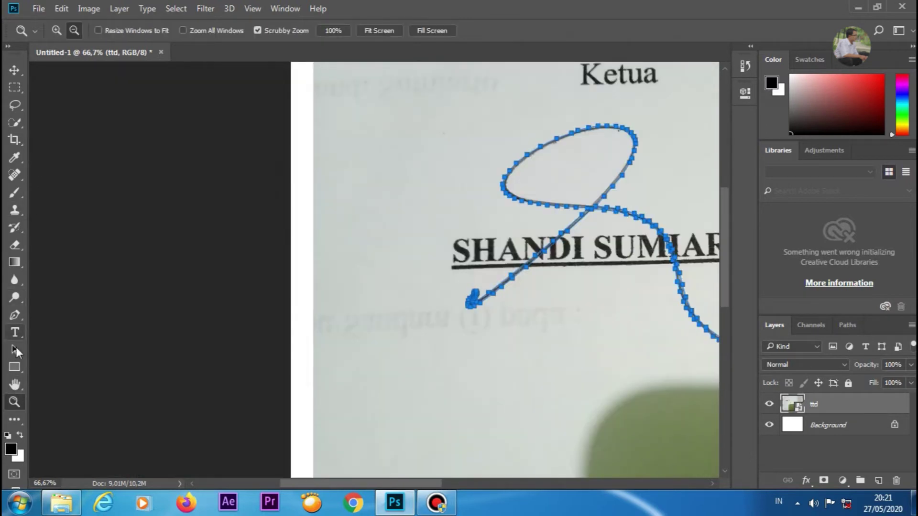
left_click(15, 385)
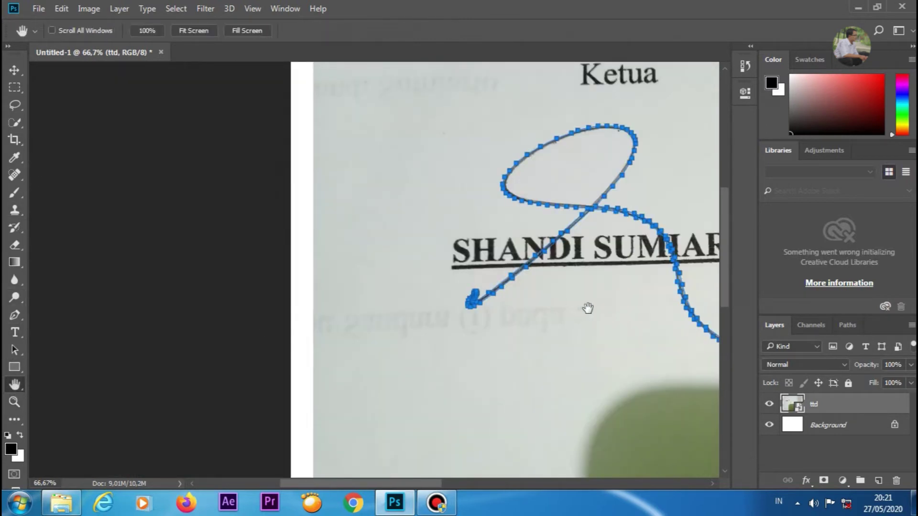
left_click_drag(588, 308, 351, 348)
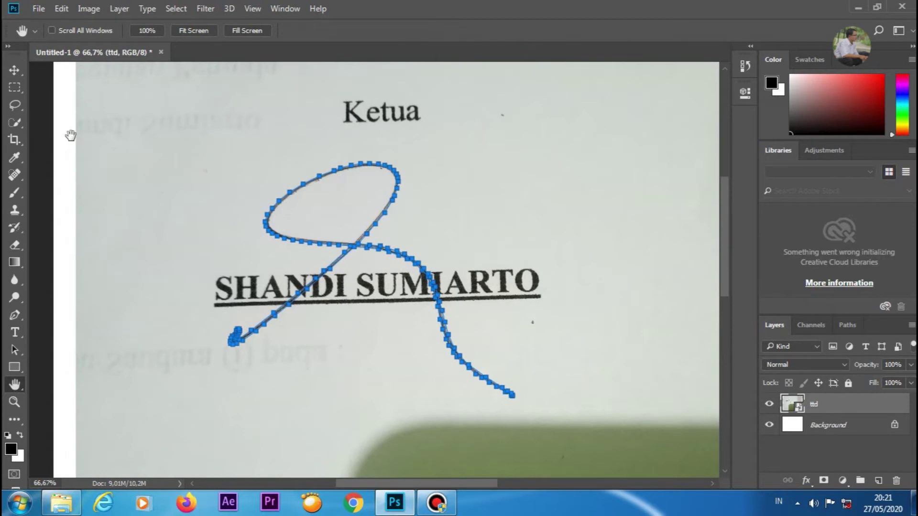
Step: Convert the signature path into a new anti-aliased selection with a feather radius of 0 pixels, and invert the selection
left_click(16, 314)
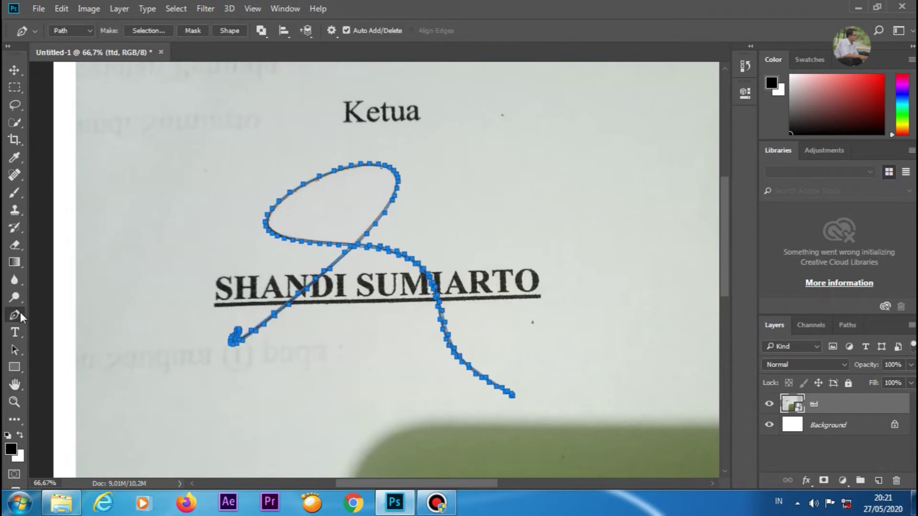
right_click(371, 251)
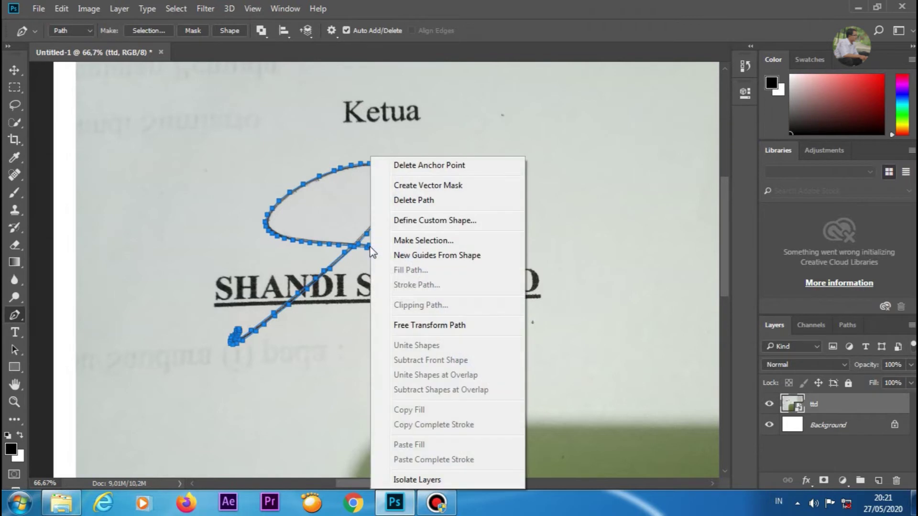
left_click(408, 241)
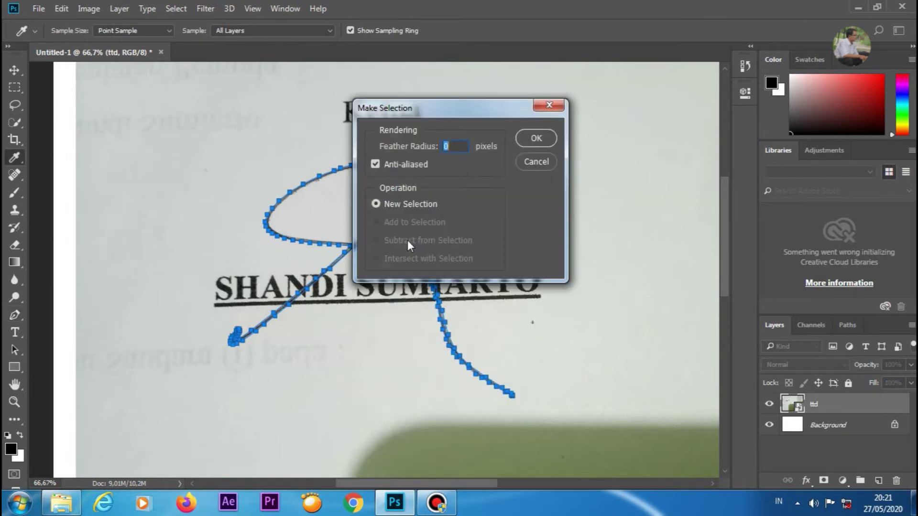
left_click(538, 138)
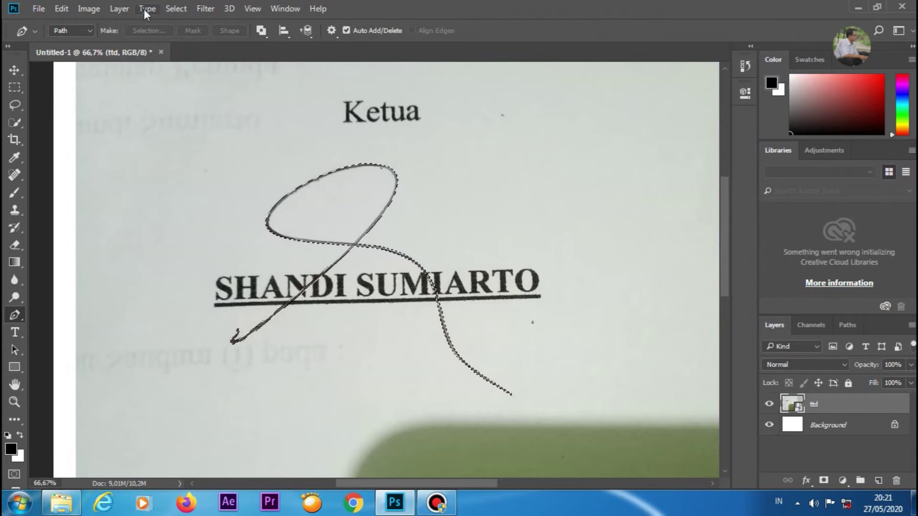
left_click(174, 9)
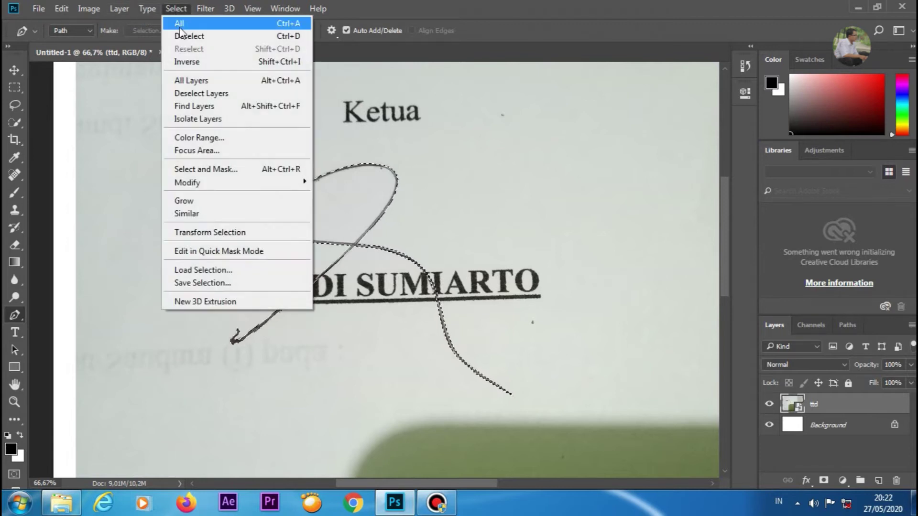
left_click(193, 62)
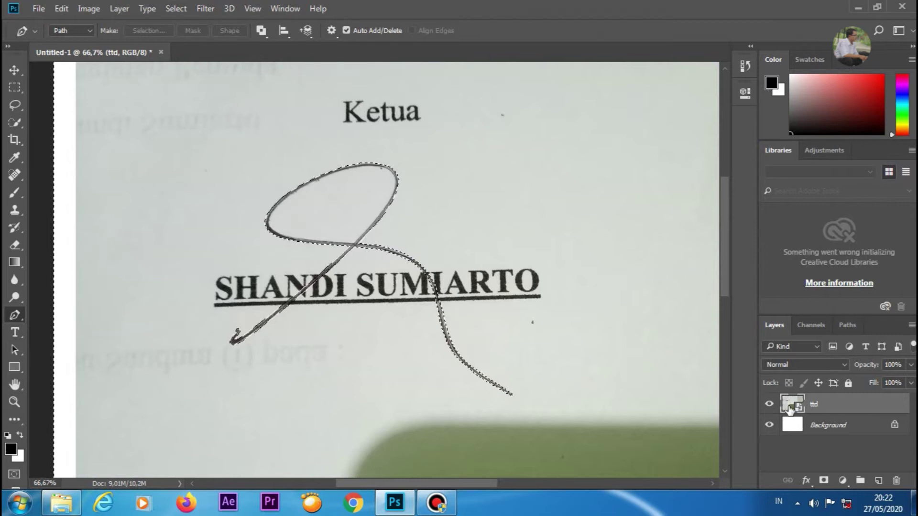
Step: Unlock the Background layer and merge it with the ttd photo layer
left_click(894, 425)
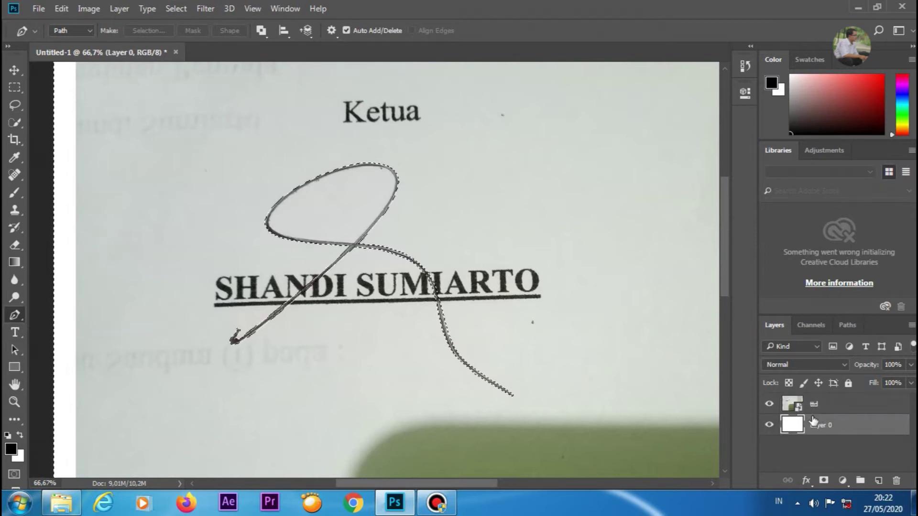
left_click(807, 407, "shift")
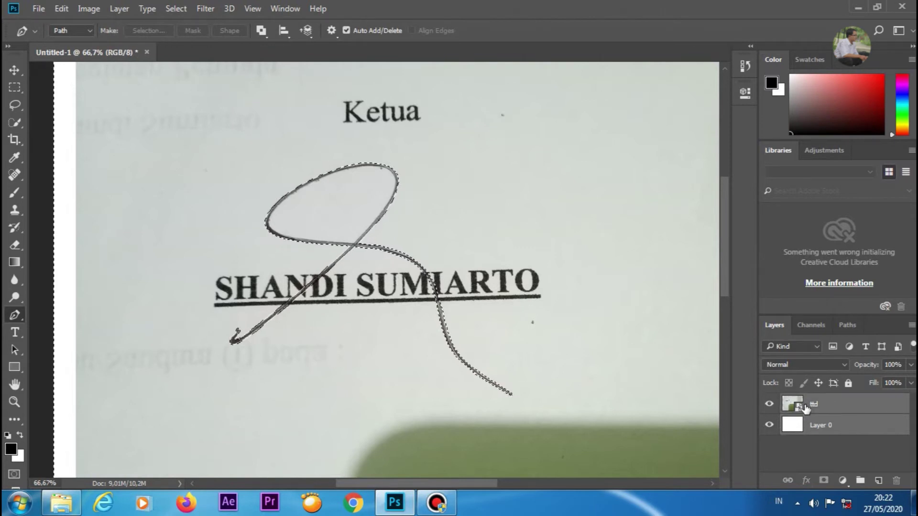
right_click(786, 419)
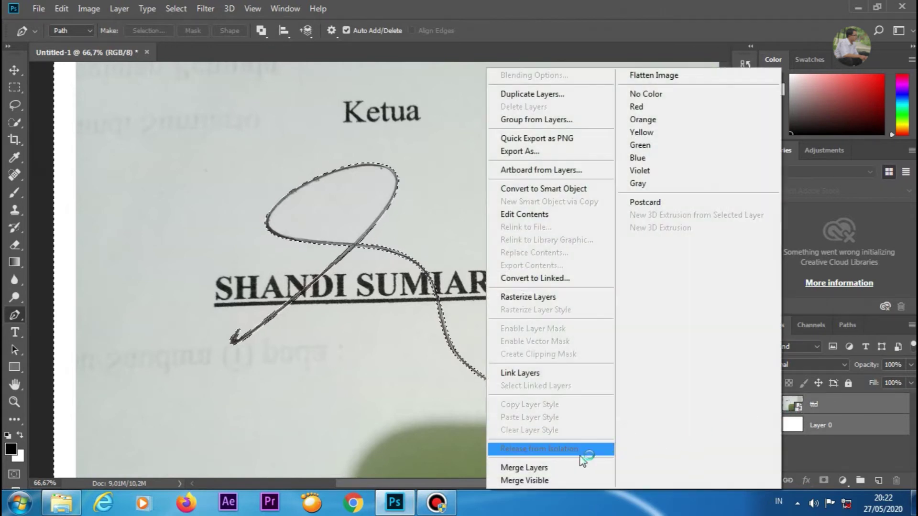
left_click(525, 468)
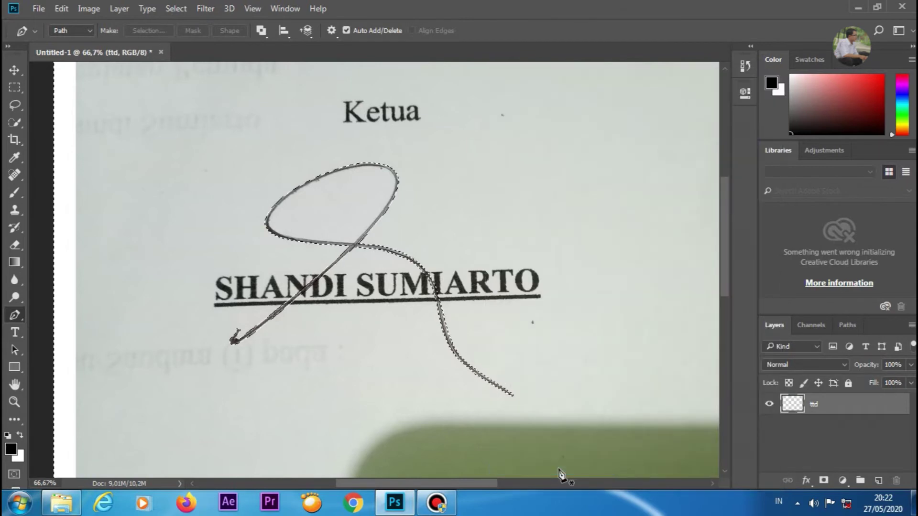
Step: Clear the selected area around the signature from the merged layer
left_click(61, 10)
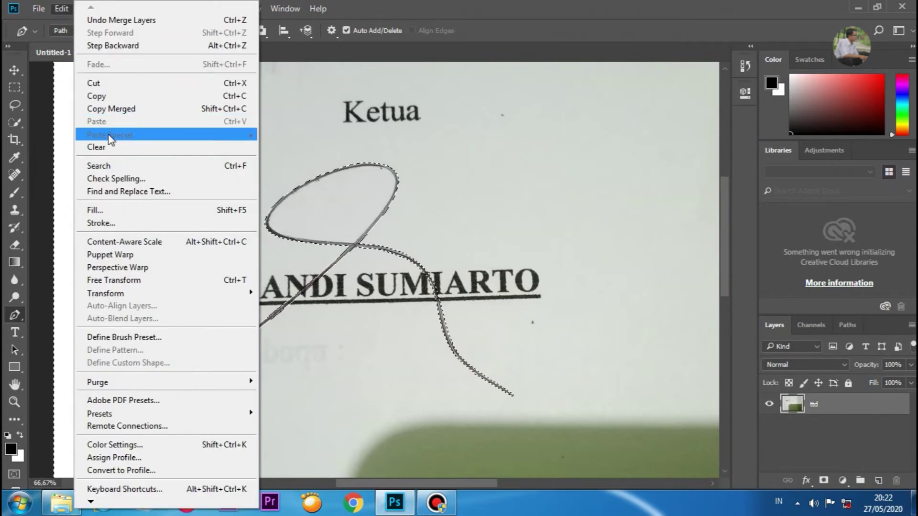
left_click(111, 149)
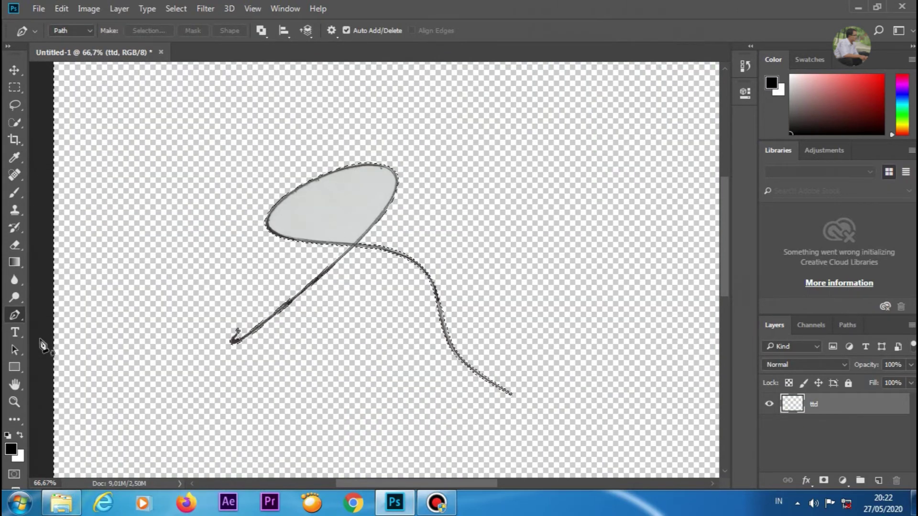
Step: Start a Pen path inside the signature loop at the crossing and trace the inner edge of the lower stroke at 600% zoom
left_click(15, 402)
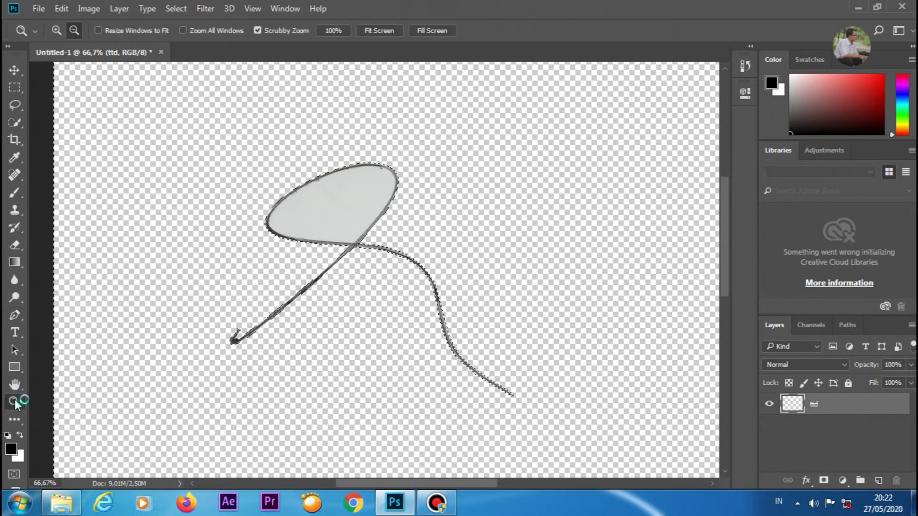
left_click(56, 28)
left_click(317, 224)
left_click(317, 224)
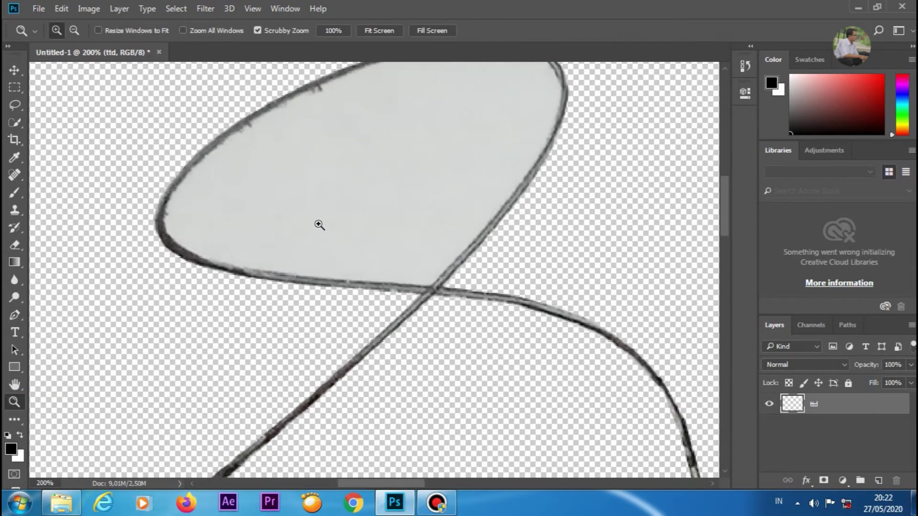
left_click(318, 190)
left_click(317, 190)
left_click(317, 190)
left_click(316, 189)
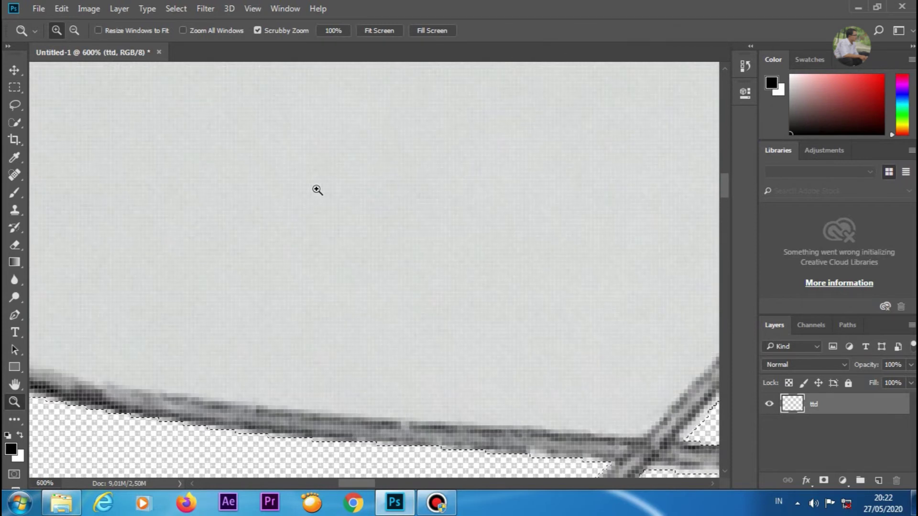
left_click(15, 316)
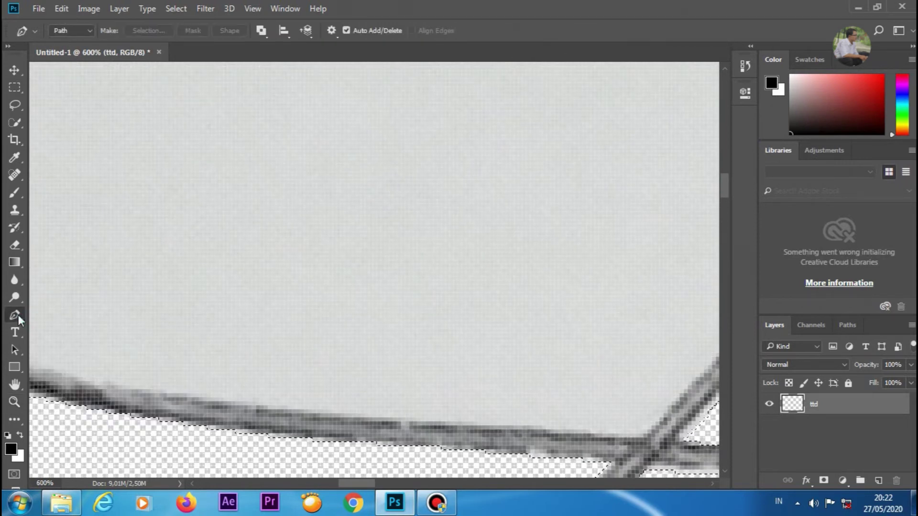
left_click(643, 438)
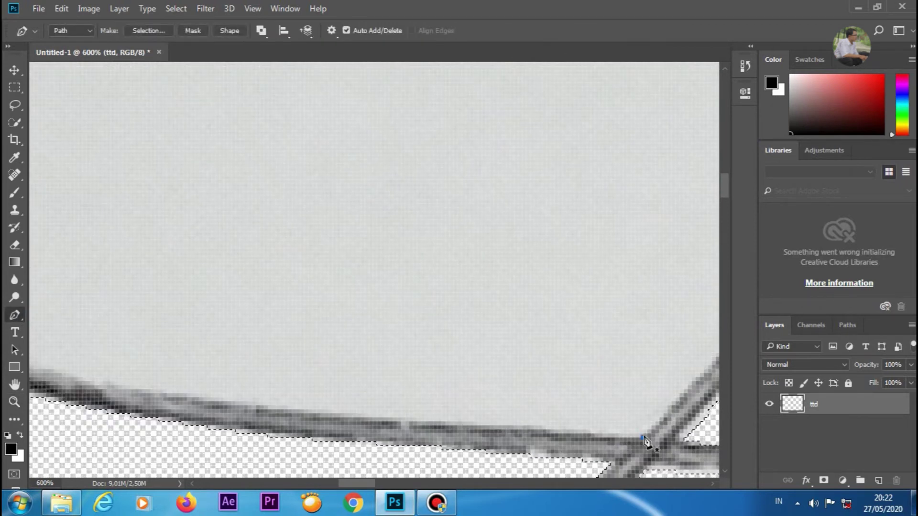
left_click(534, 425)
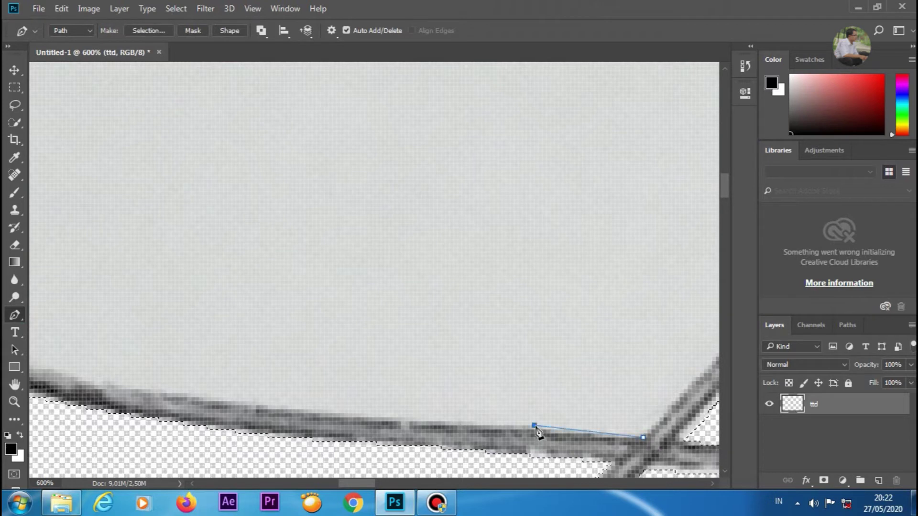
left_click(381, 417)
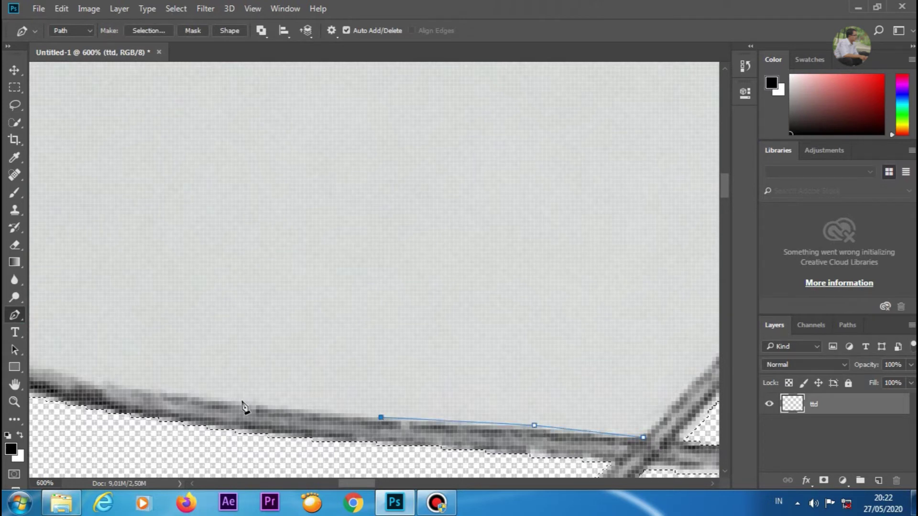
left_click(211, 397)
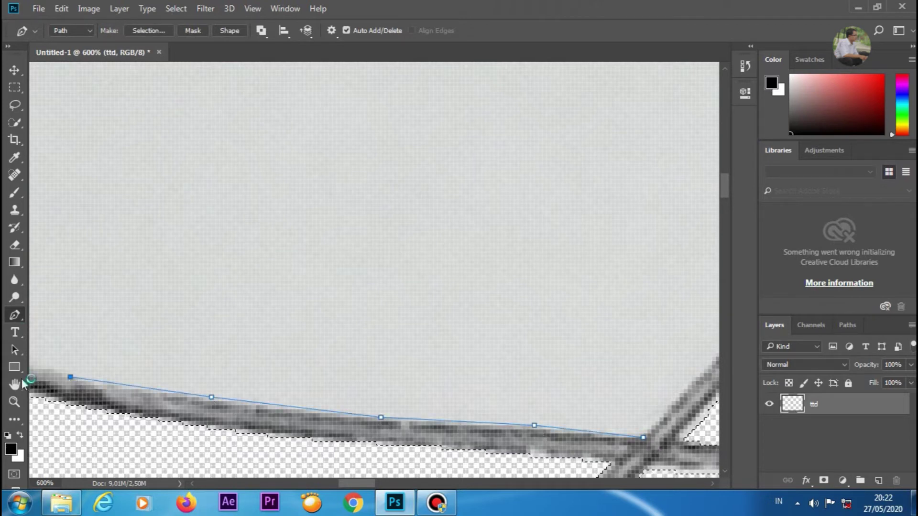
Step: Continue the path along the inner edge around the loop's left bend and up onto its rising stroke
key("space")
left_click_drag(49, 375, 478, 402)
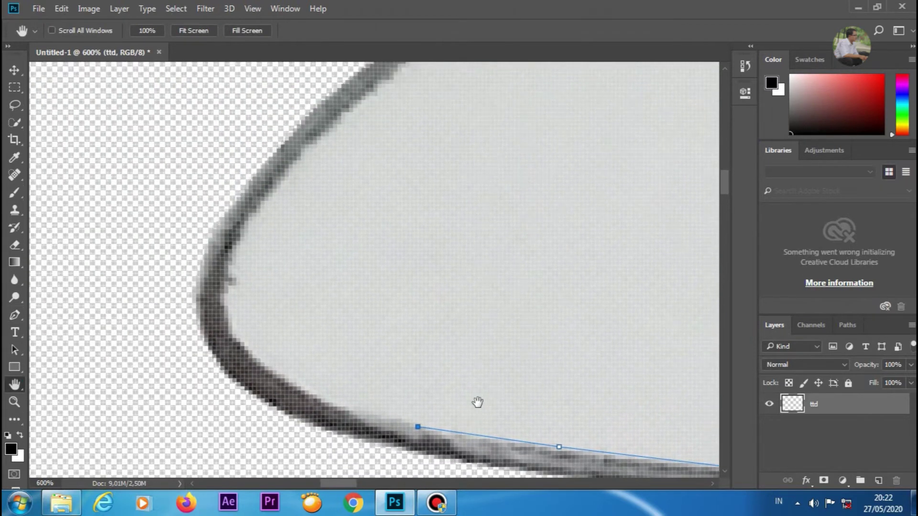
left_click(14, 316)
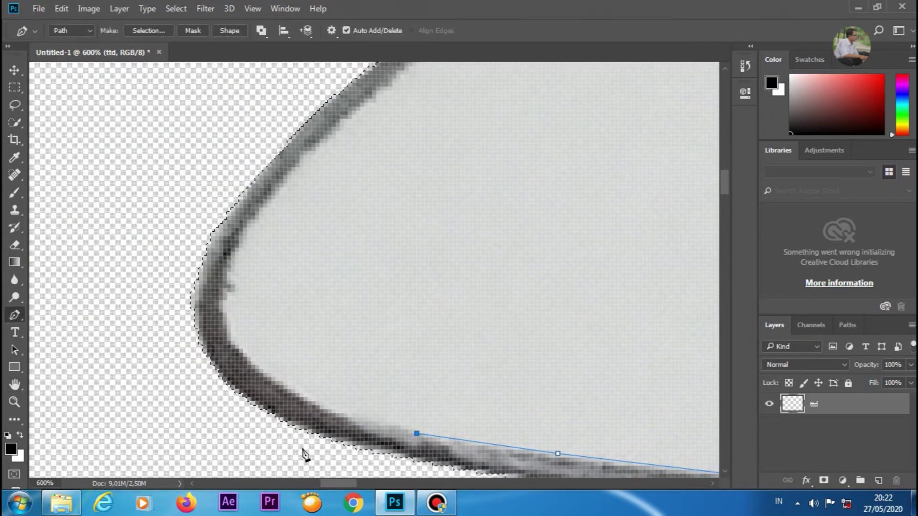
left_click(332, 410)
left_click(276, 381)
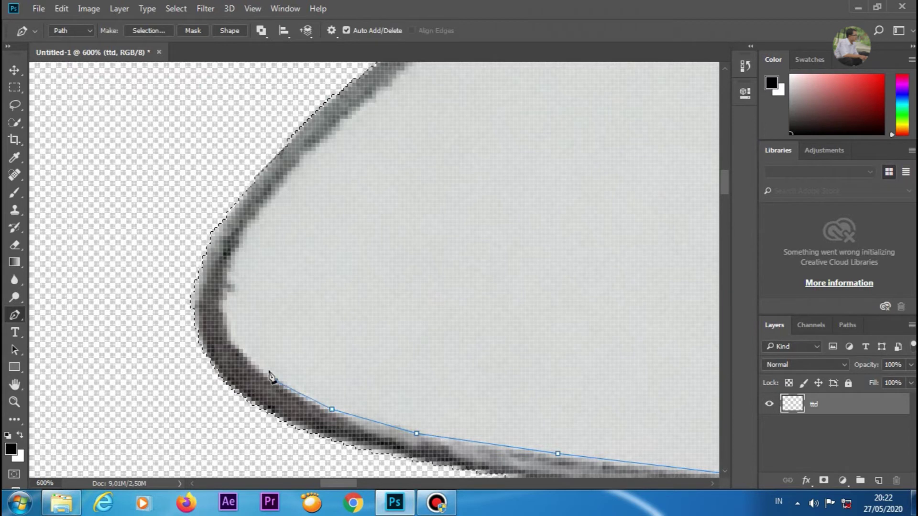
left_click(244, 349)
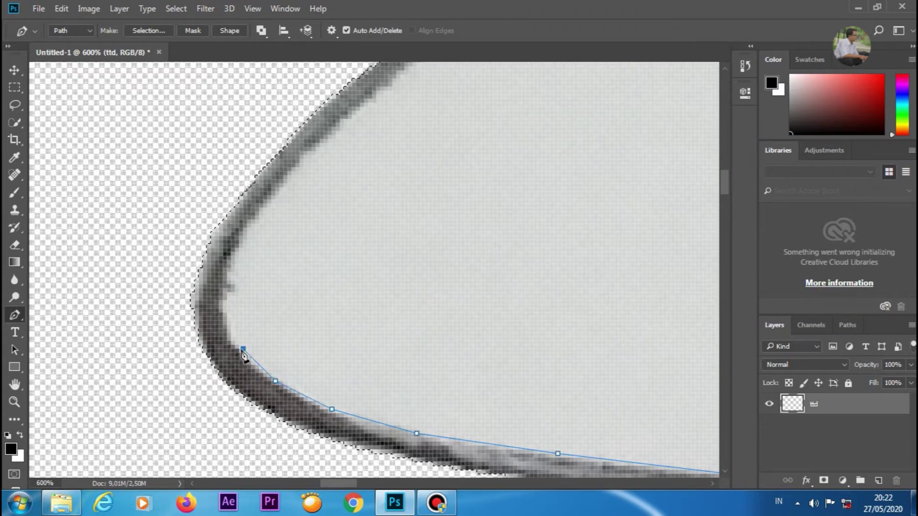
left_click(227, 316)
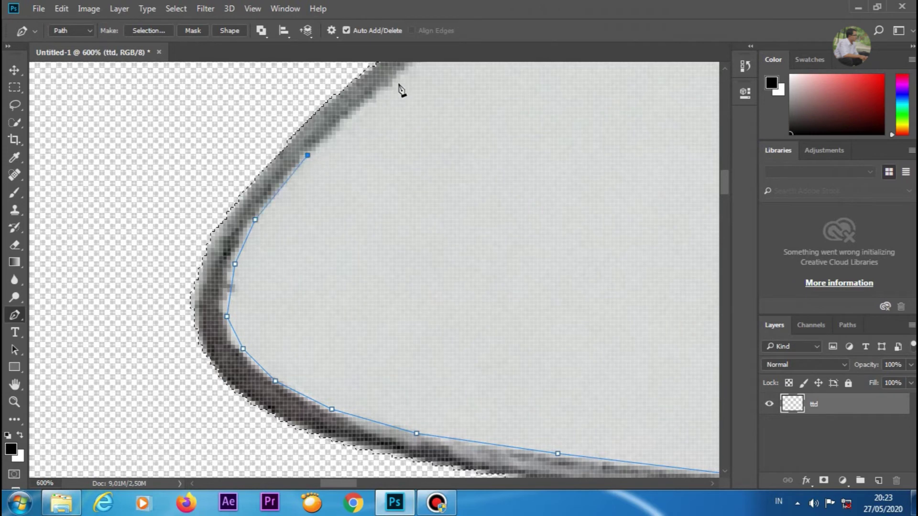
Step: Trace the inner edge of the loop's long upper stroke, cutting off the small ink spurs beneath it
left_click(14, 384)
mouse_move(538, 205)
left_mouse_down()
mouse_move(450, 275)
mouse_move(365, 374)
left_mouse_up()
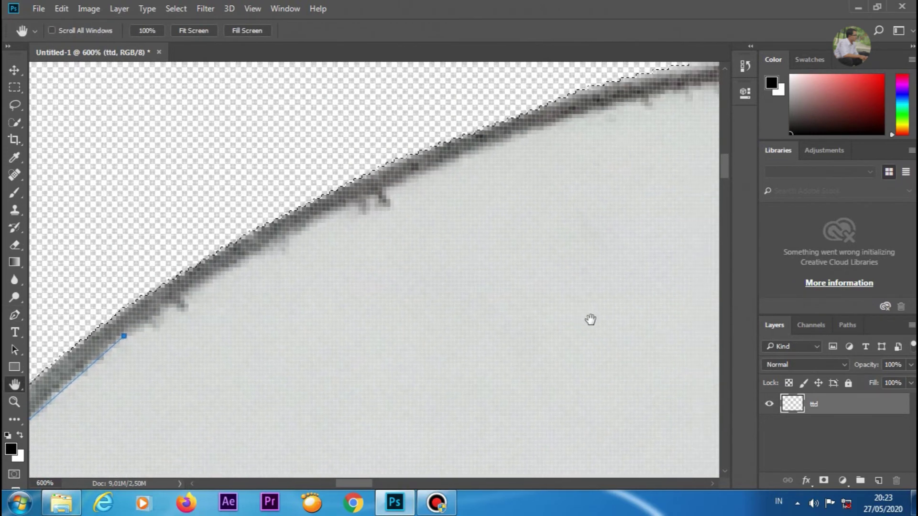
left_click_drag(590, 320, 566, 342)
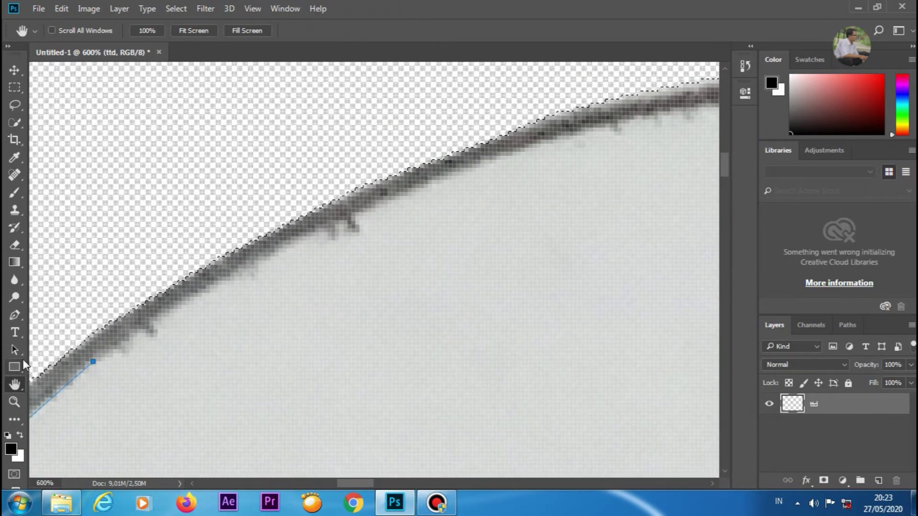
left_click(15, 315)
left_click(186, 305)
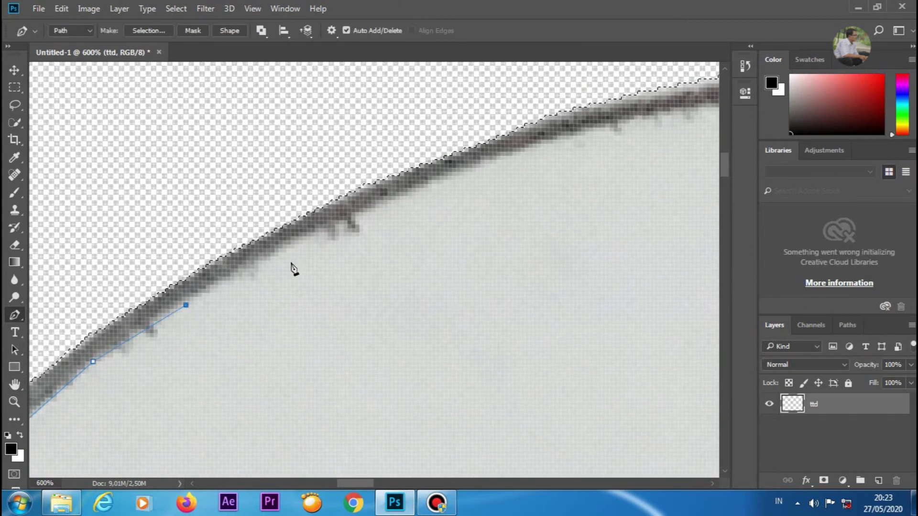
left_click(295, 244)
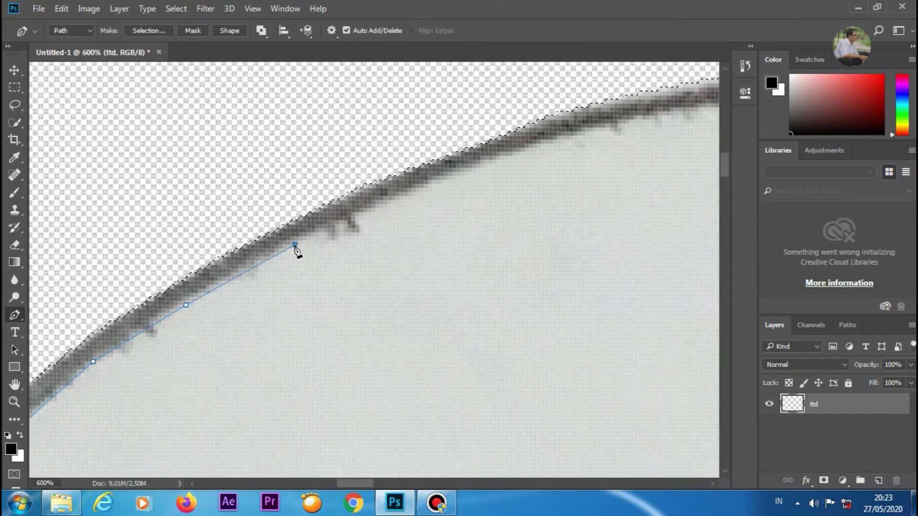
left_click(546, 143)
left_click(691, 108)
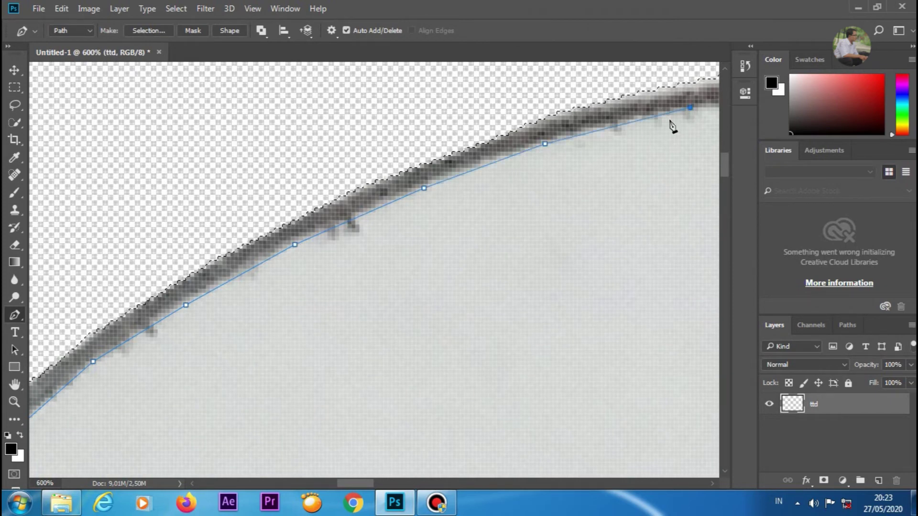
Step: Extend the path along the inner edge of the loop's crest, passing above the dark speck
left_click(19, 383)
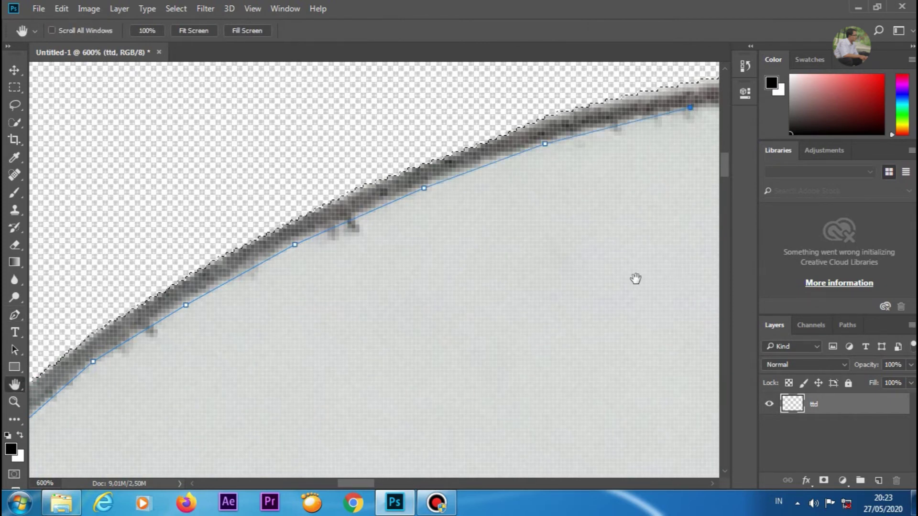
left_click_drag(636, 277, 226, 361)
left_click_drag(381, 305, 262, 329)
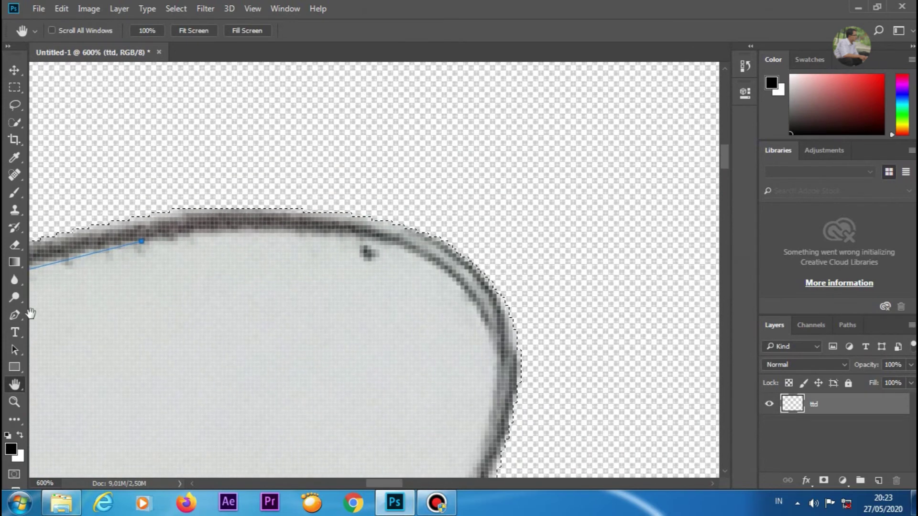
left_click(15, 315)
left_click(197, 233)
left_click(286, 233)
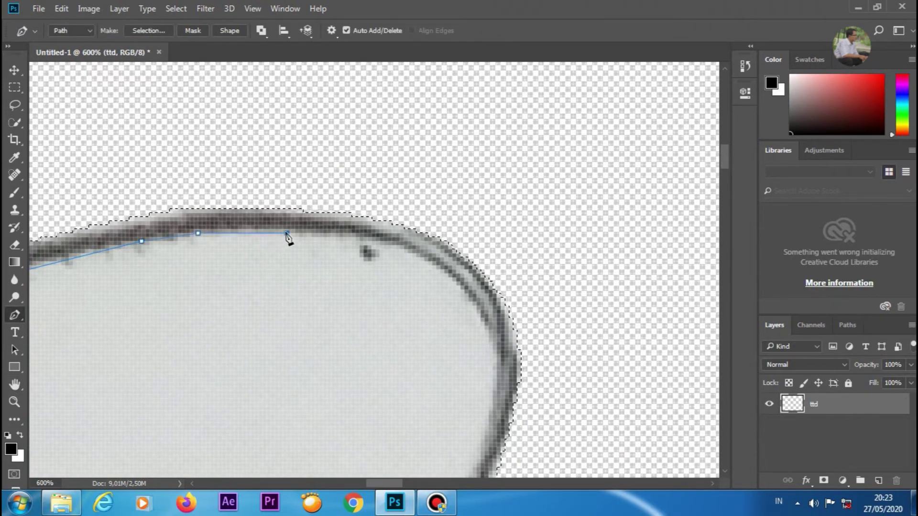
left_click(355, 238)
left_click(403, 249)
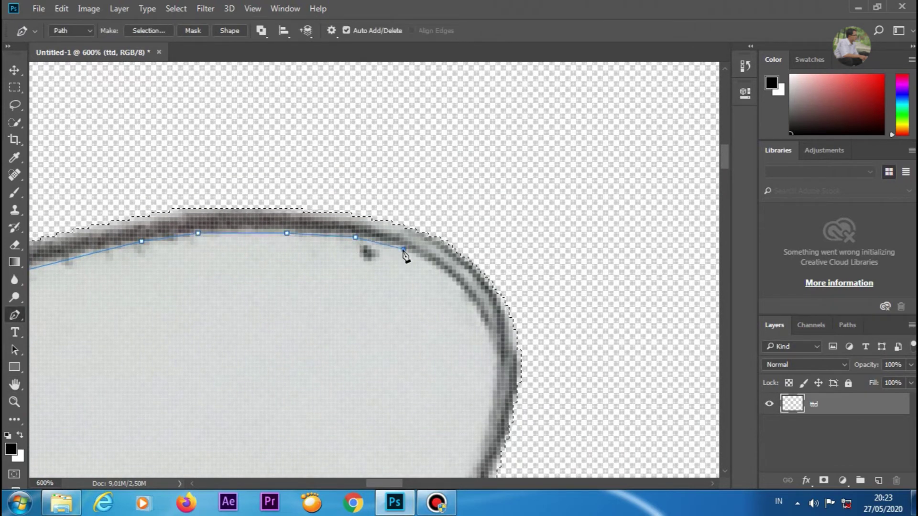
Step: Trace the inner edge around the loop's right bend and onto its descending stroke
left_click(440, 270)
left_click(476, 306)
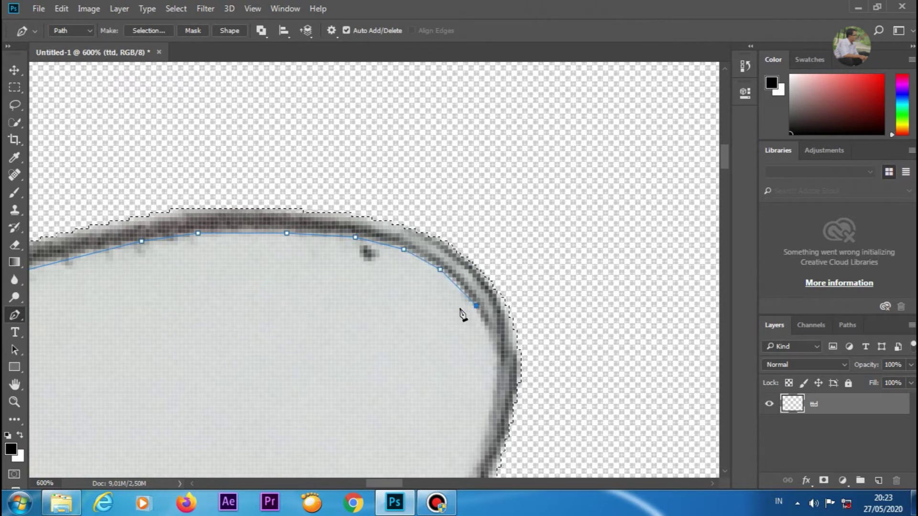
left_click(492, 370)
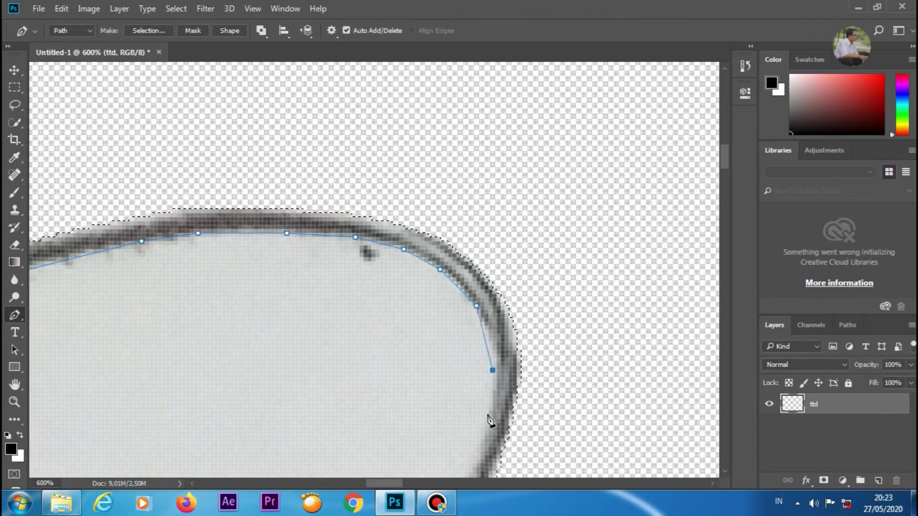
left_click(489, 414)
left_click(472, 471)
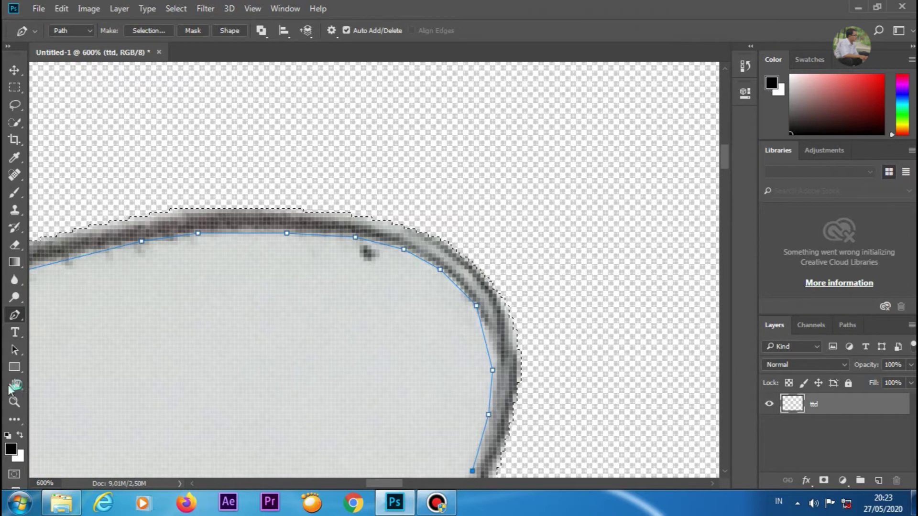
Step: Trace the inner edge down the loop's descending stroke and close the path at the point where the strokes cross
key("space")
left_click_drag(263, 366, 215, 116)
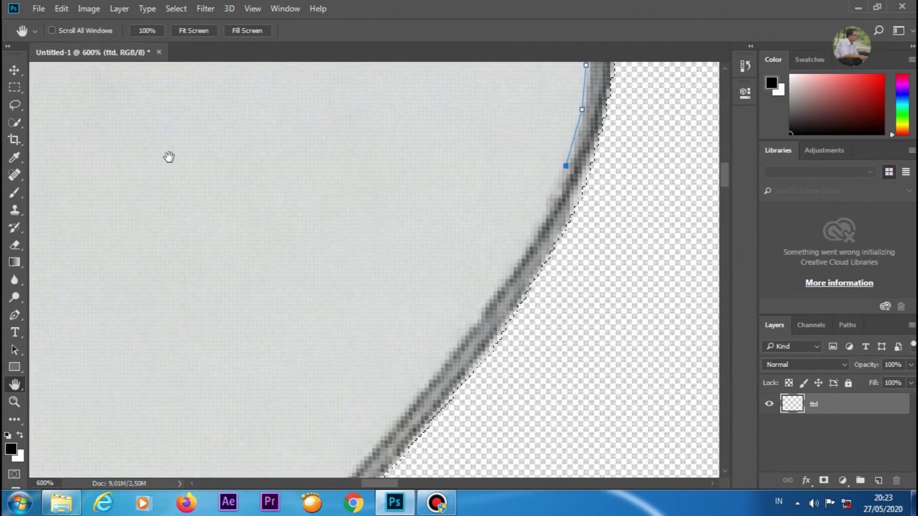
left_click(510, 271)
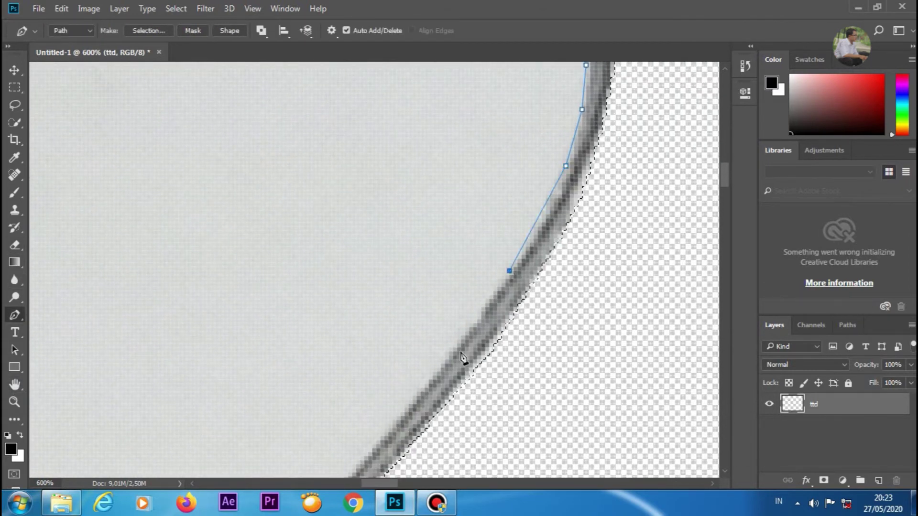
left_click(413, 400)
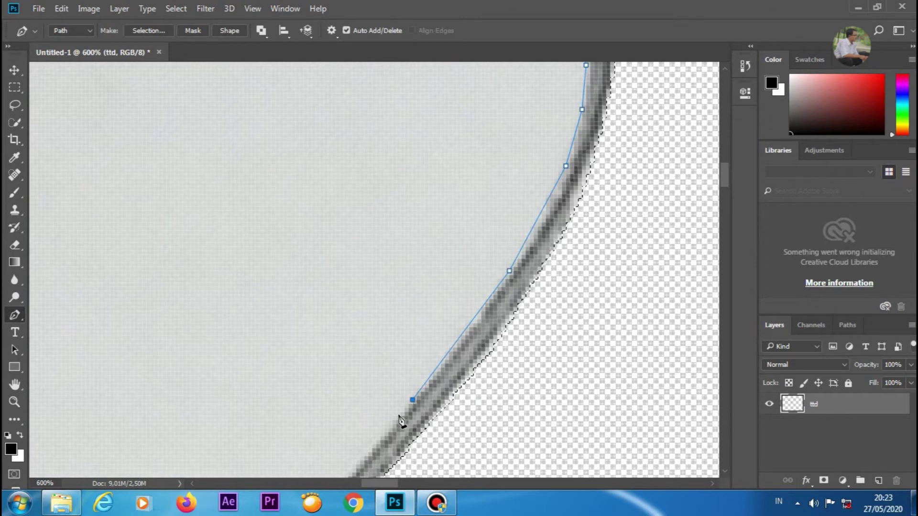
left_click(348, 472)
left_click(18, 383)
left_click_drag(145, 433, 355, 178)
left_click(15, 315)
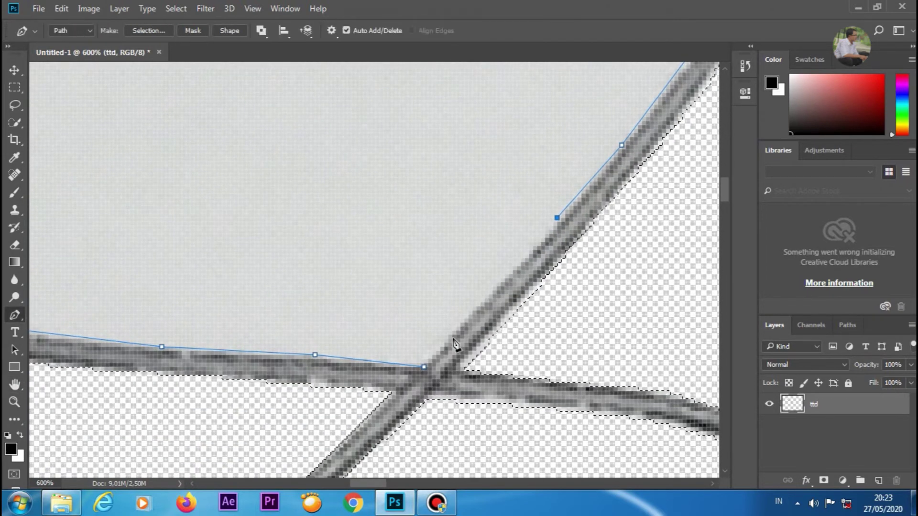
left_click(424, 367)
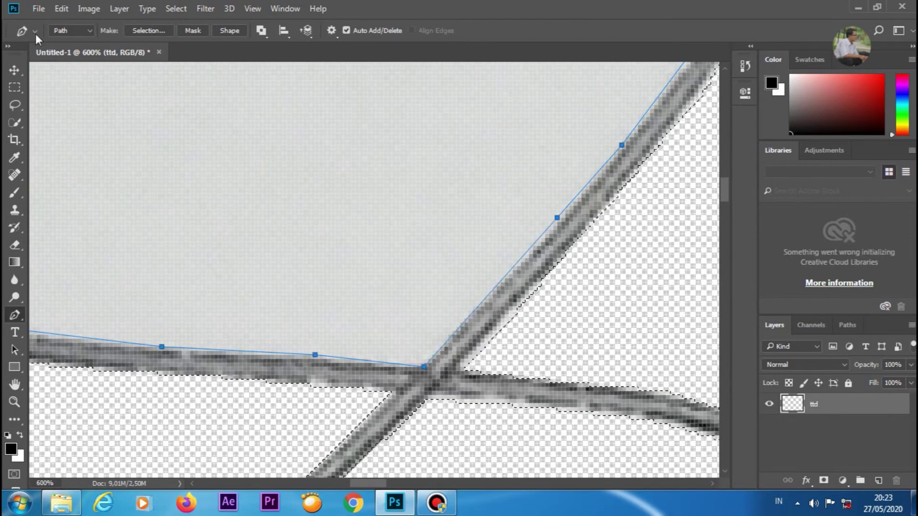
Step: Convert the closed loop path into a new anti-aliased selection with a feather radius of 0 pixels
left_click(15, 402)
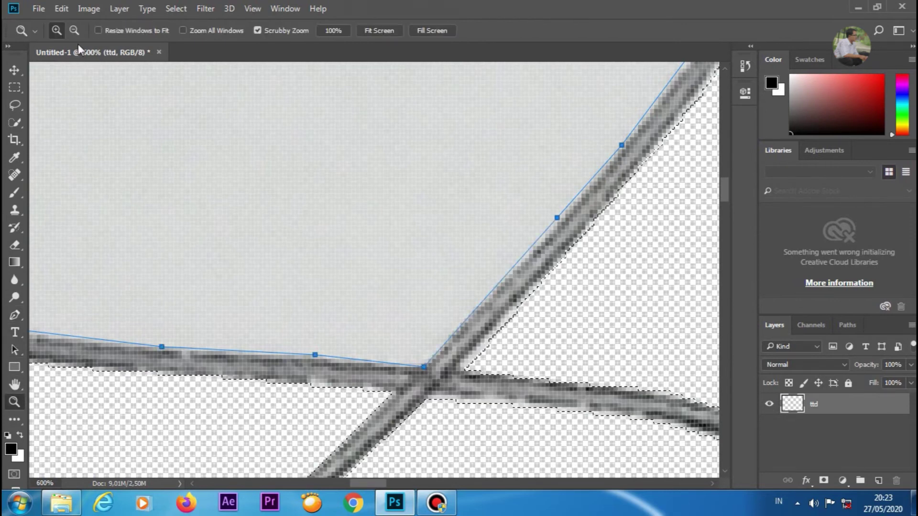
left_click(303, 207, "alt")
left_click(303, 207, "alt")
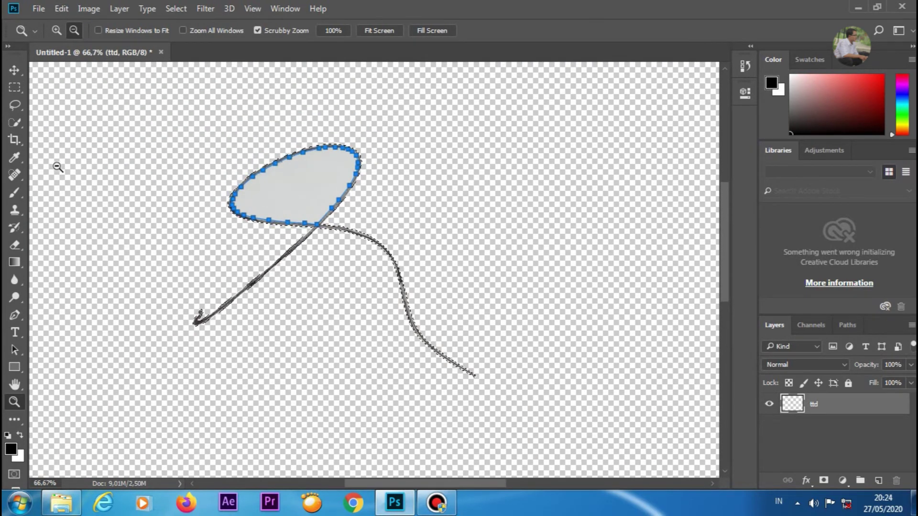
left_click(14, 314)
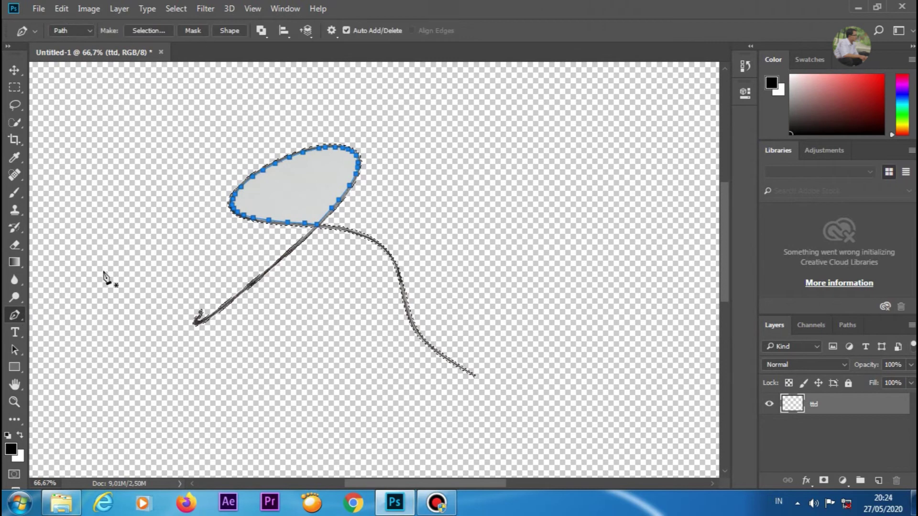
right_click(292, 159)
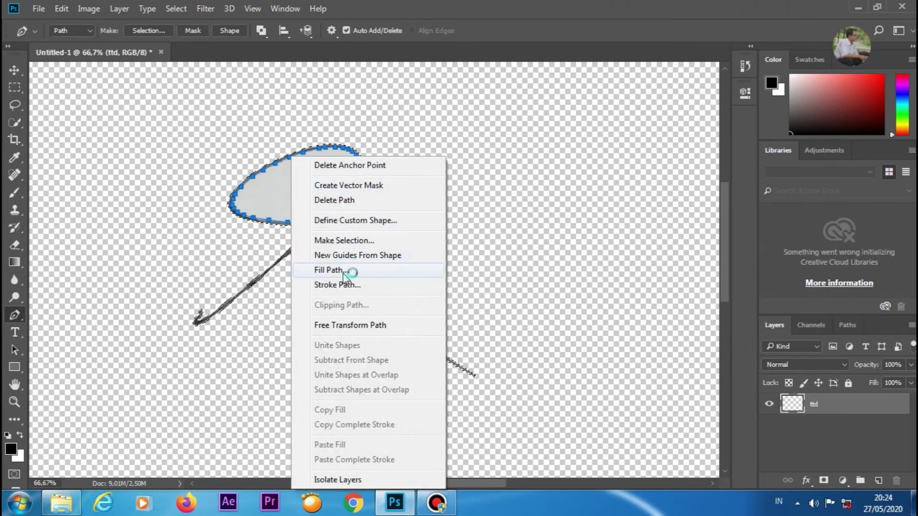
left_click(344, 241)
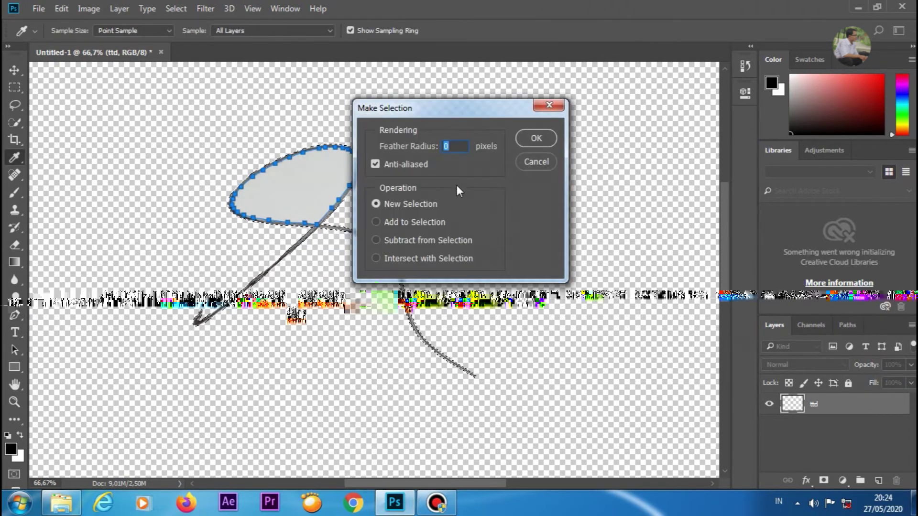
left_click(531, 139)
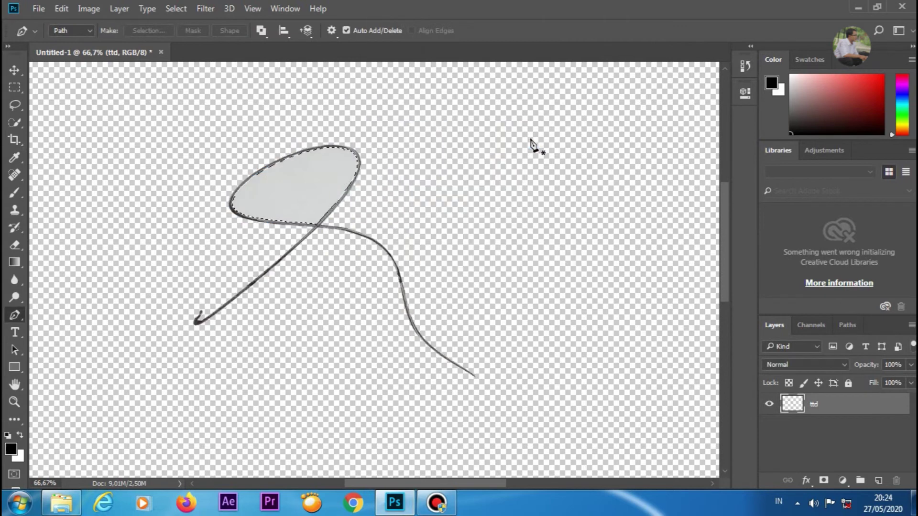
Step: Clear the selected paper area inside the signature's loop and deselect it
left_click(59, 10)
left_click(117, 149)
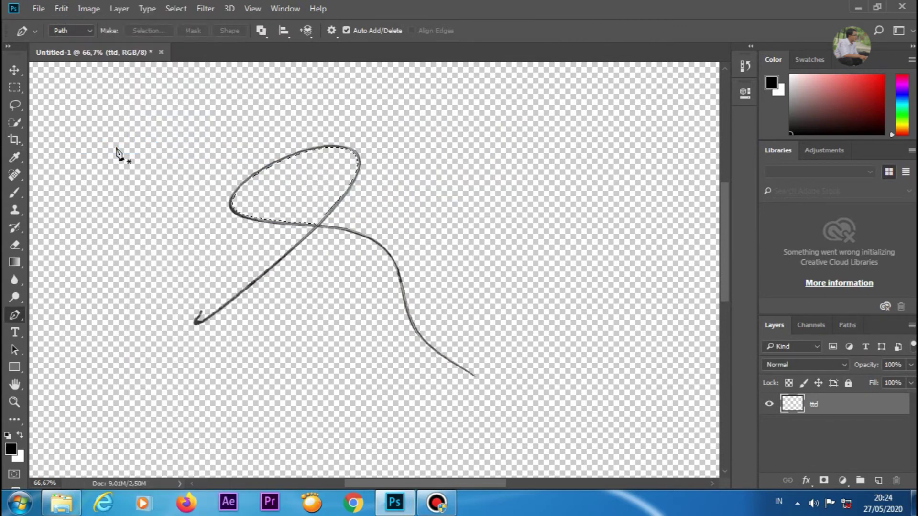
left_click(14, 71)
left_click(14, 87)
left_click(128, 111)
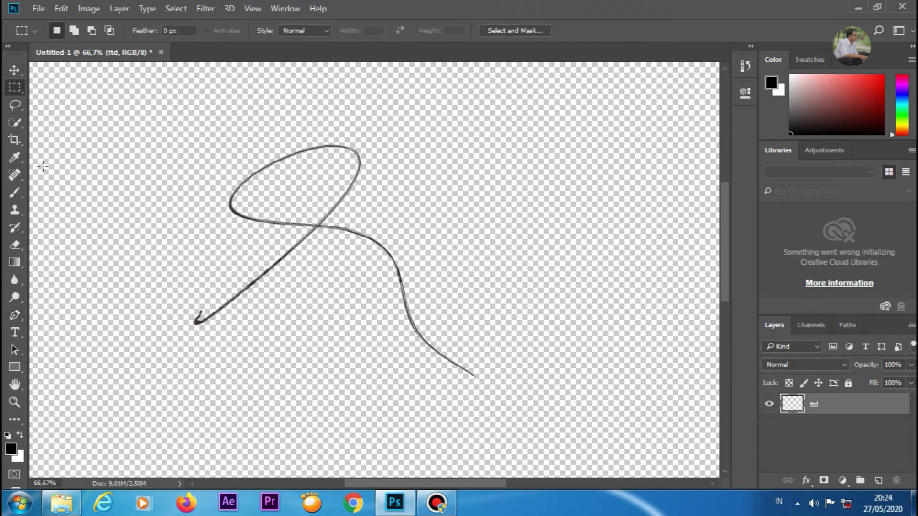
Step: Crop the canvas closely around the signature, cutting away the empty area on all sides
left_click(14, 401)
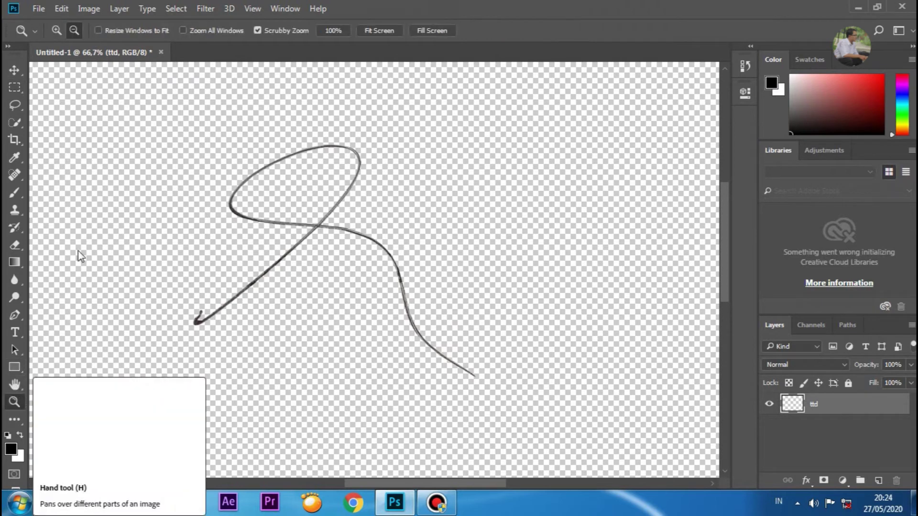
left_click(74, 30)
left_click(234, 220)
left_click(234, 220)
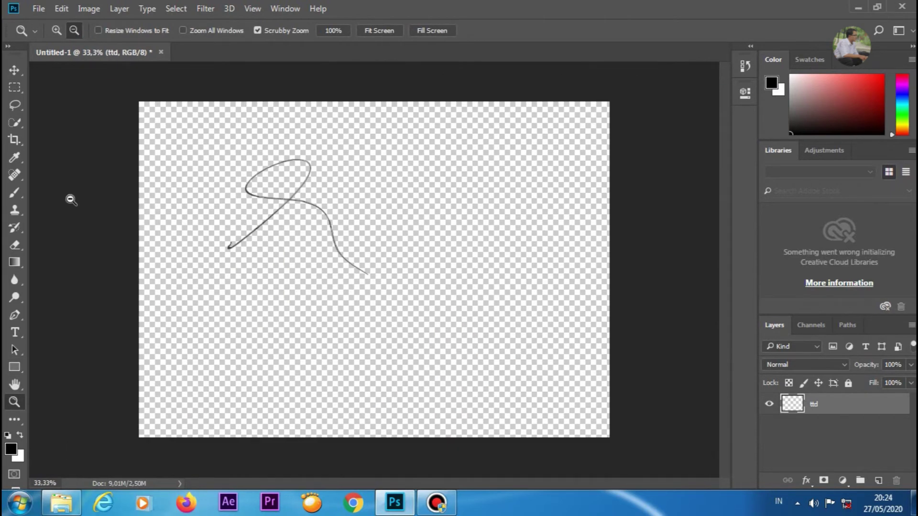
left_click(14, 139)
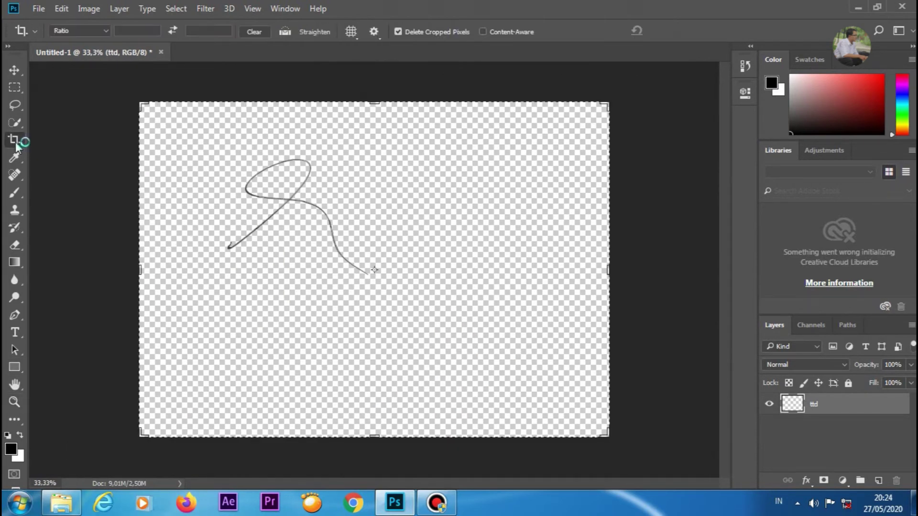
left_click_drag(140, 104, 186, 125)
left_click_drag(553, 268, 452, 266)
left_click_drag(374, 410, 376, 336)
left_click(683, 31)
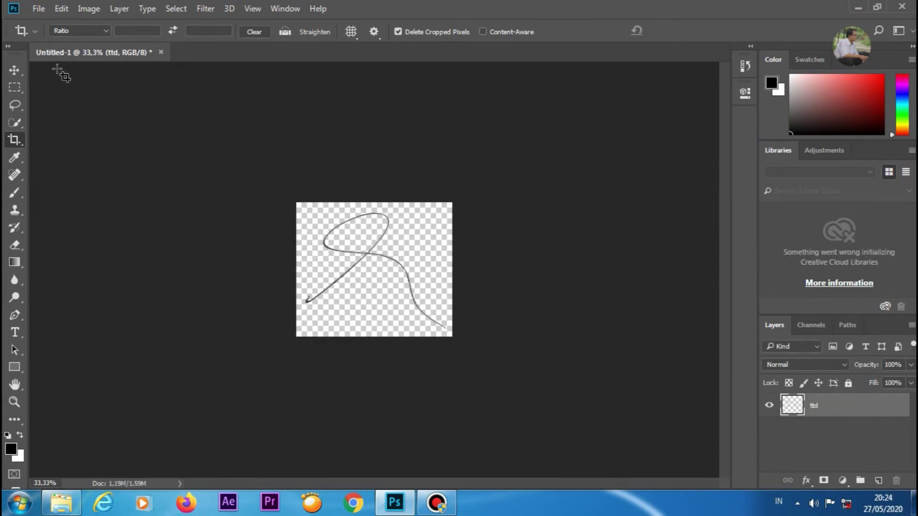
Step: Quick-export the cropped signature as a PNG named TTD PNG into the ttd folder on Local Disk (E:)
left_click(40, 9)
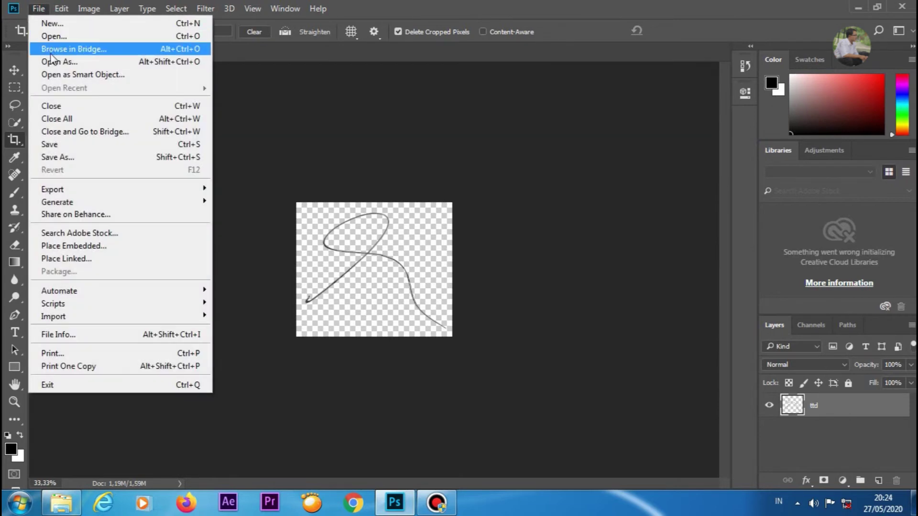
mouse_move(176, 188)
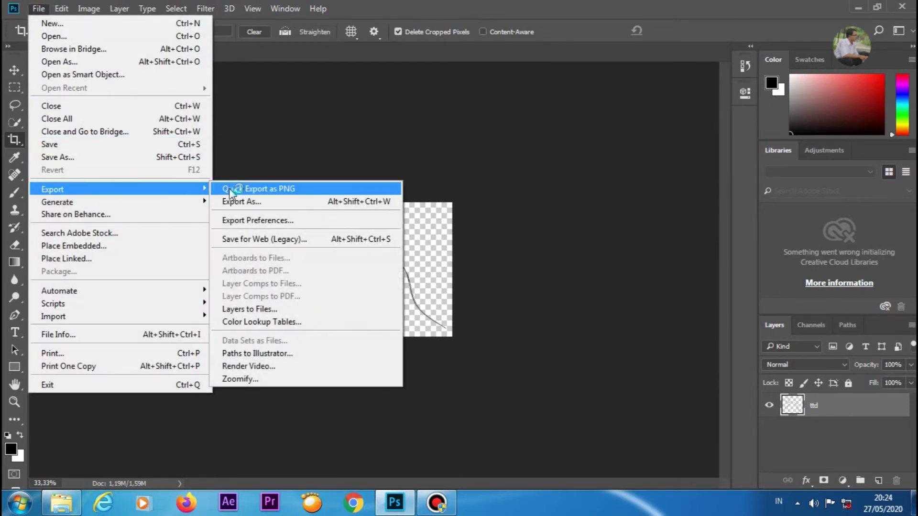
left_click(273, 189)
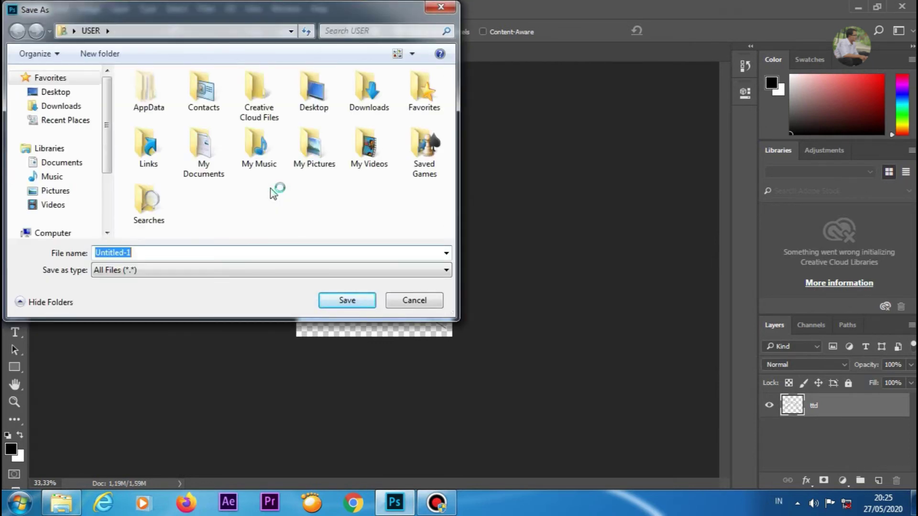
scroll(108, 220, "down", 2)
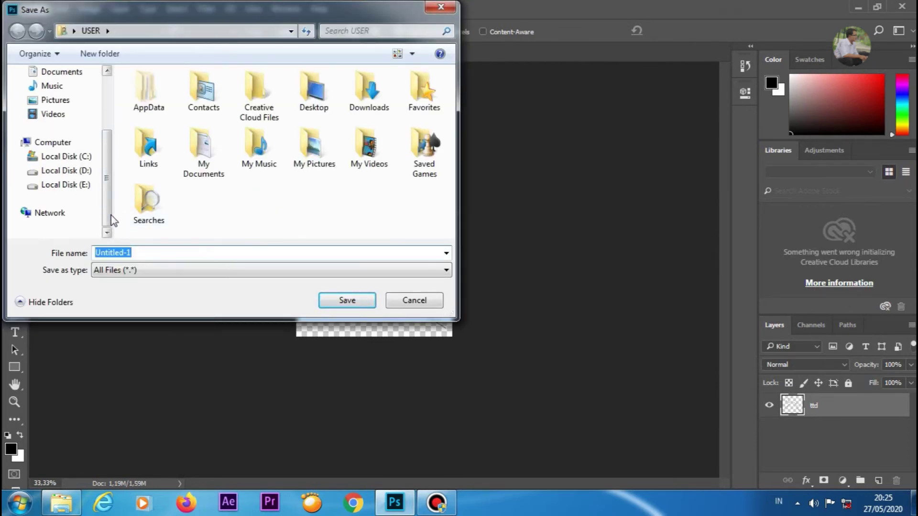
left_click(82, 186)
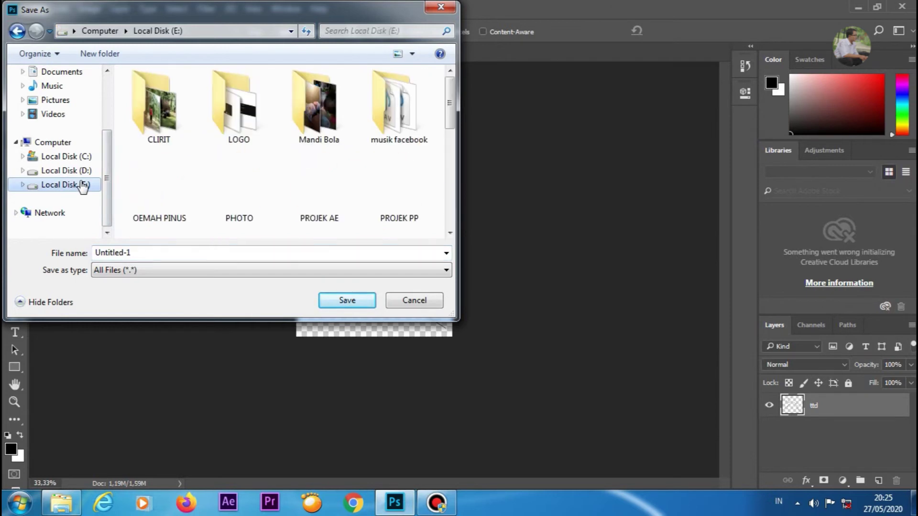
left_click_drag(455, 102, 456, 165)
double_click(253, 160)
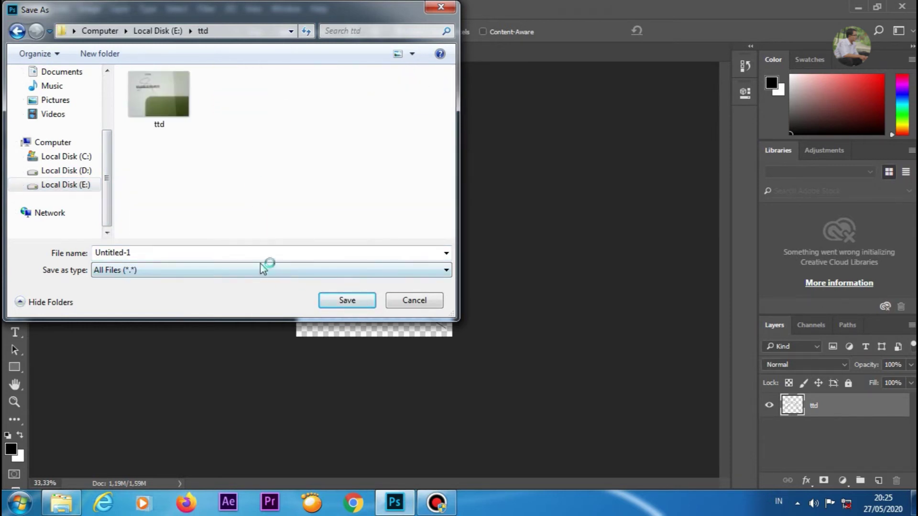
type("TT")
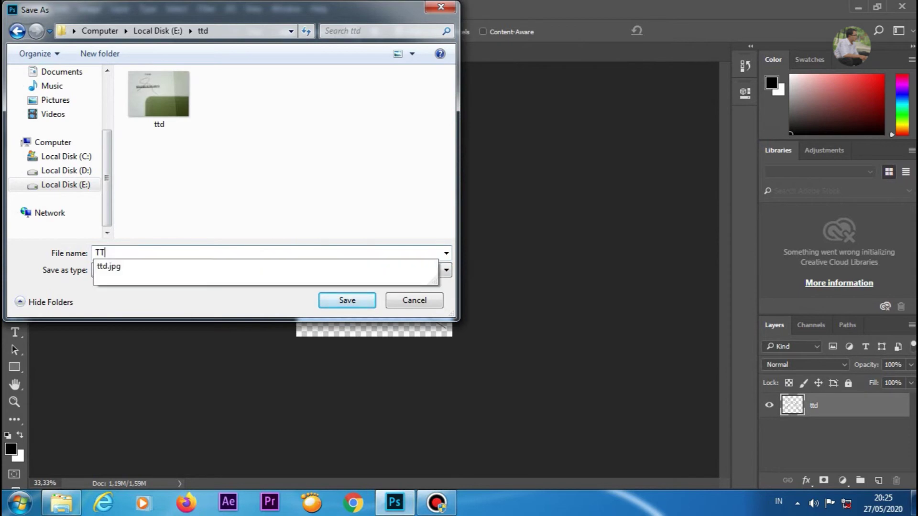
type("D PNG")
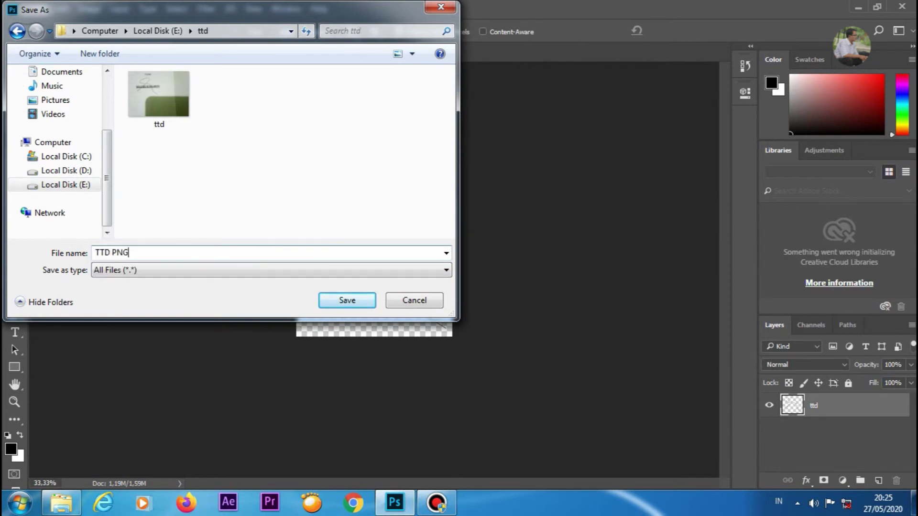
left_click(357, 303)
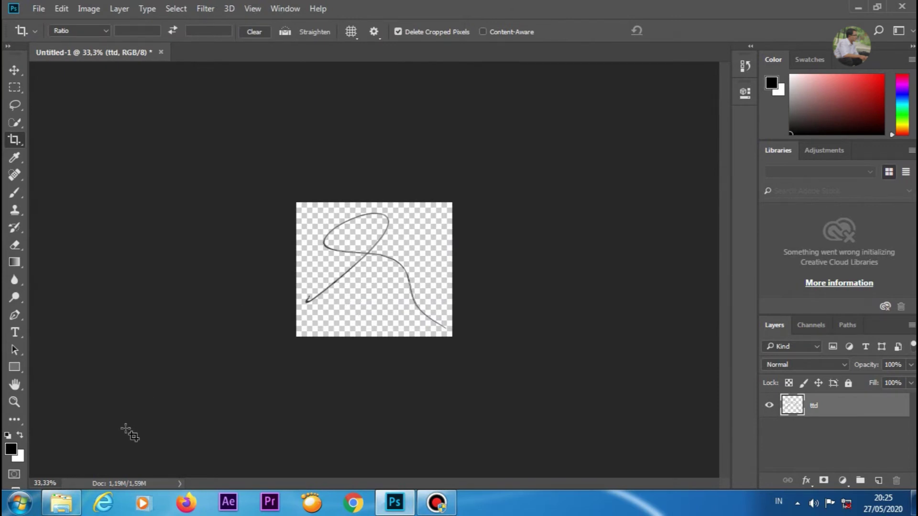
Step: Switch to the ttd folder in Windows Explorer, view TTD PNG in Microsoft Office Picture Manager and close the viewer
left_click(67, 508)
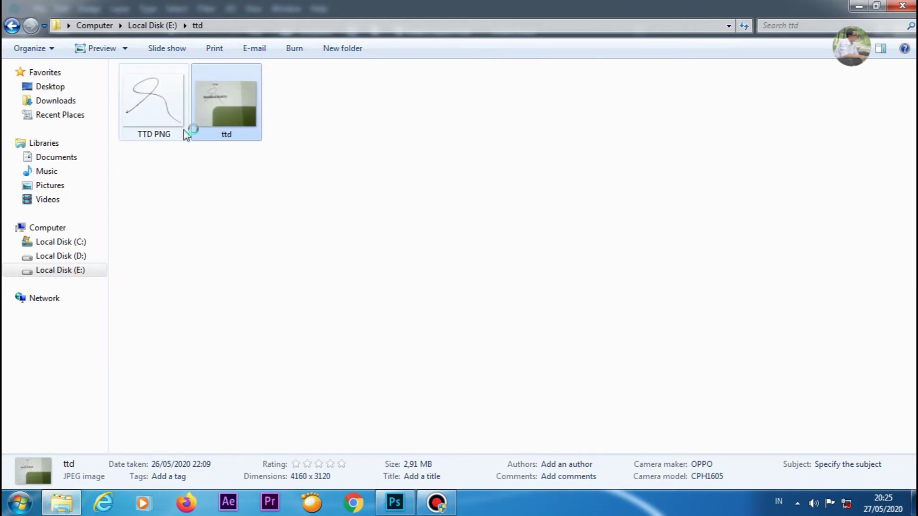
left_click(155, 111)
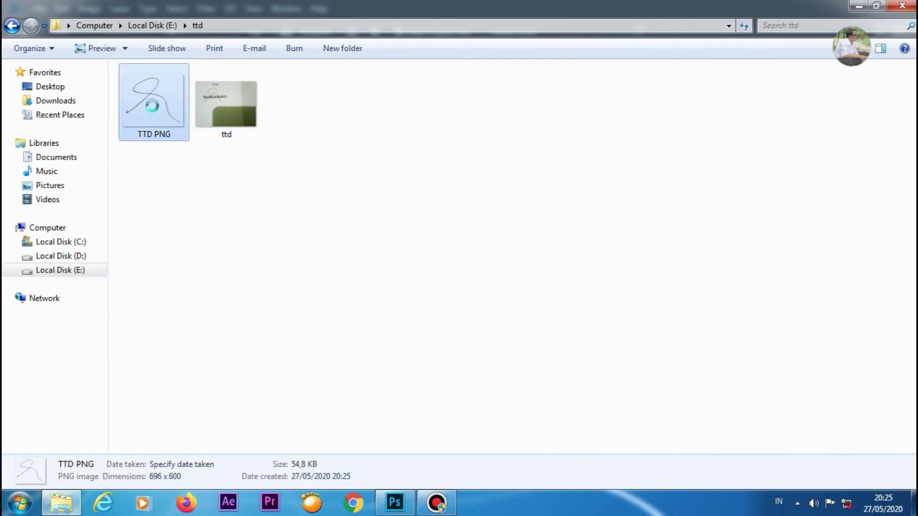
right_click(152, 106)
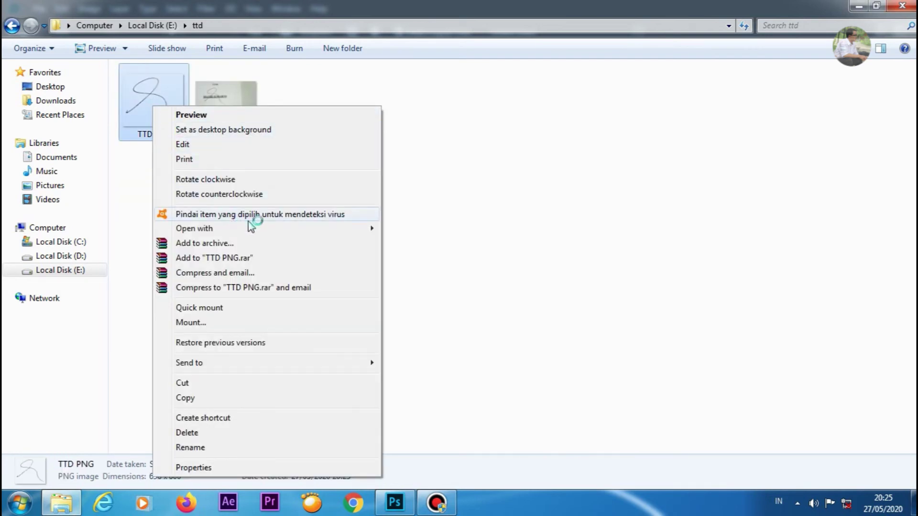
mouse_move(324, 233)
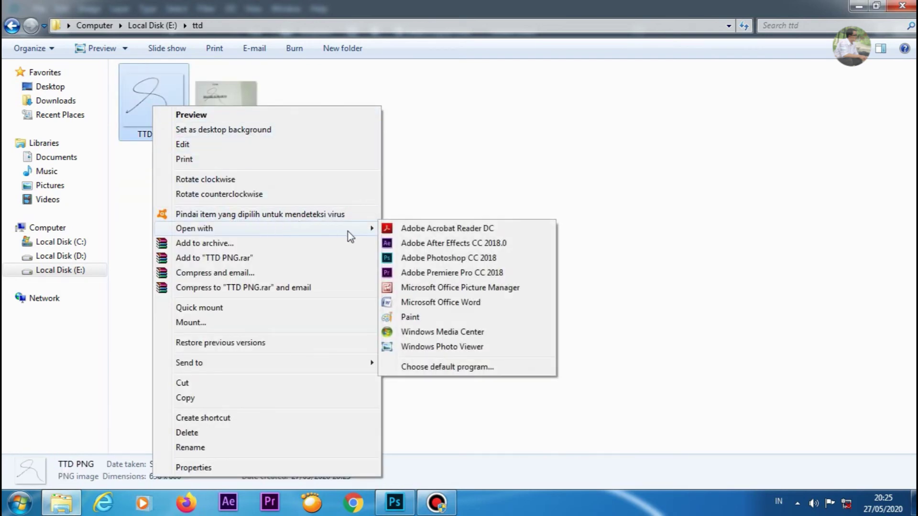
left_click(422, 291)
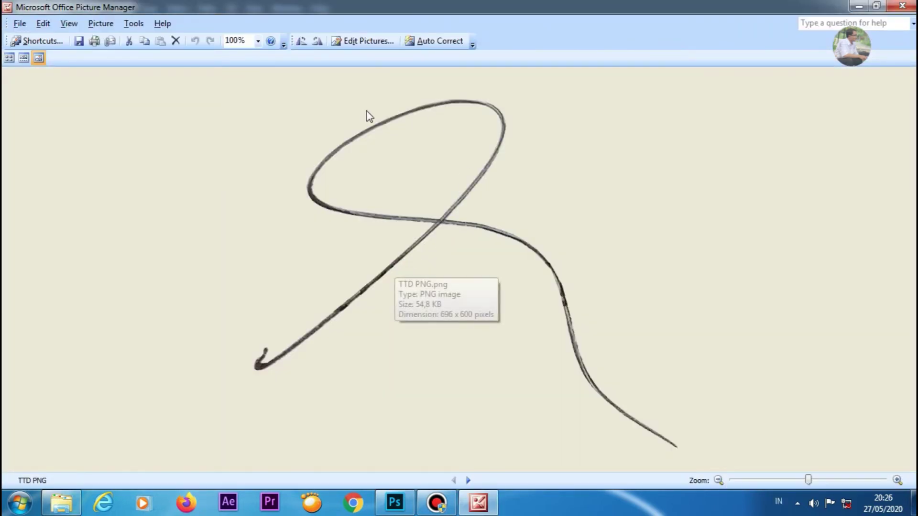
left_click(903, 6)
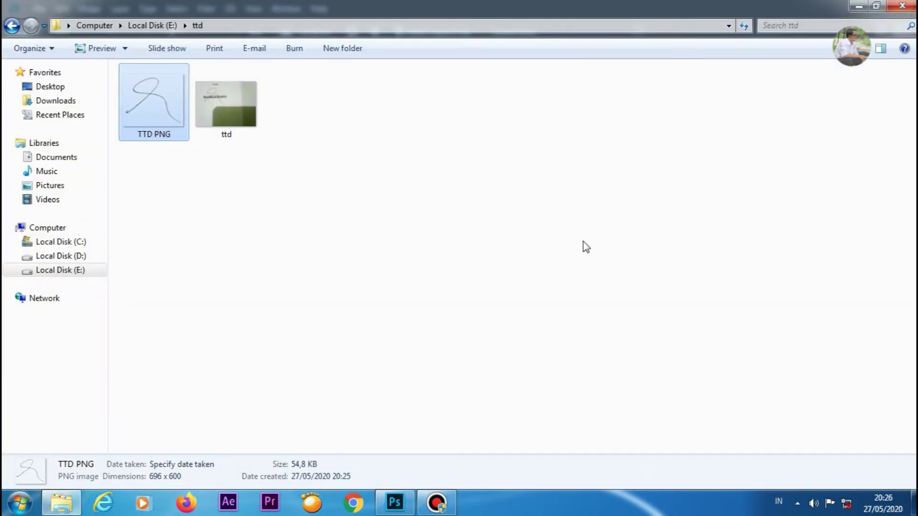
Step: Minimise the open windows, open UNDANGAN.pdf in Adobe Acrobat Reader DC and go to the signature block under Ketua
left_click(859, 7)
left_click(859, 8)
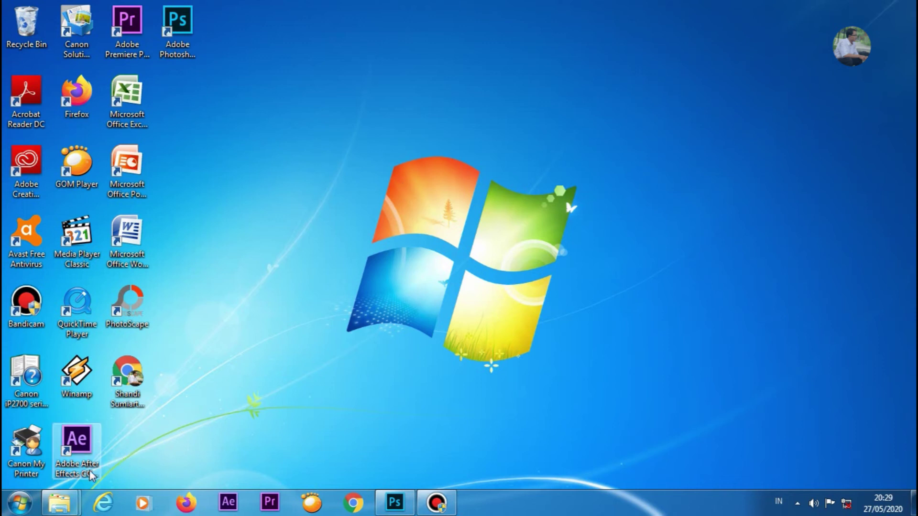
mouse_move(59, 502)
left_click(178, 451)
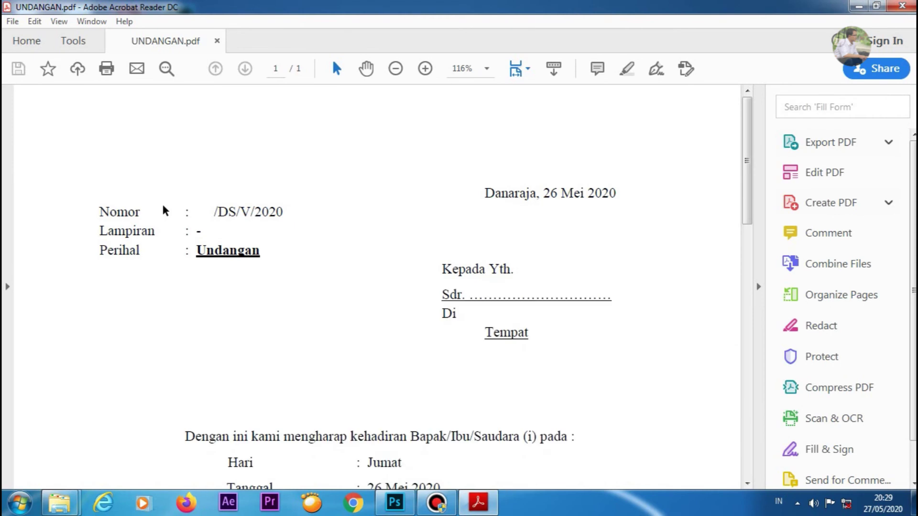
left_click_drag(747, 143, 749, 315)
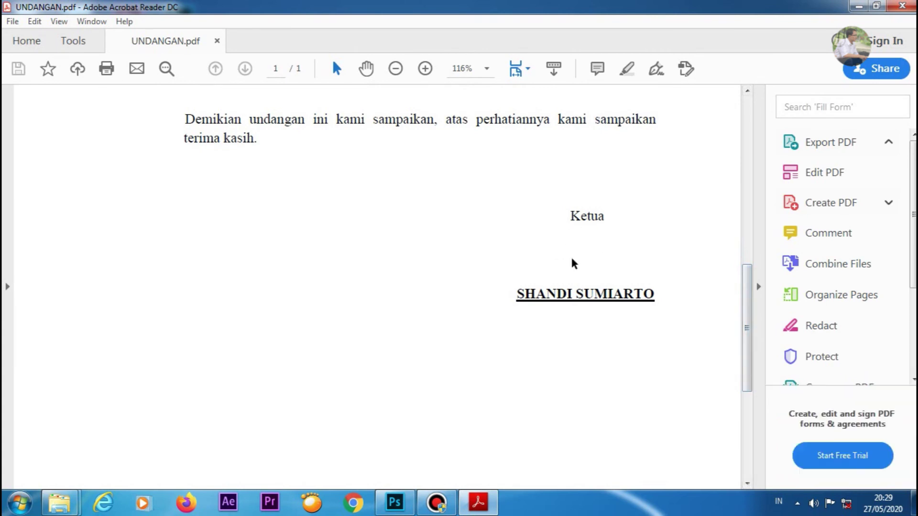
Step: Open Fill & Sign, remove the saved initials and start adding new initials from an image
left_click(654, 70)
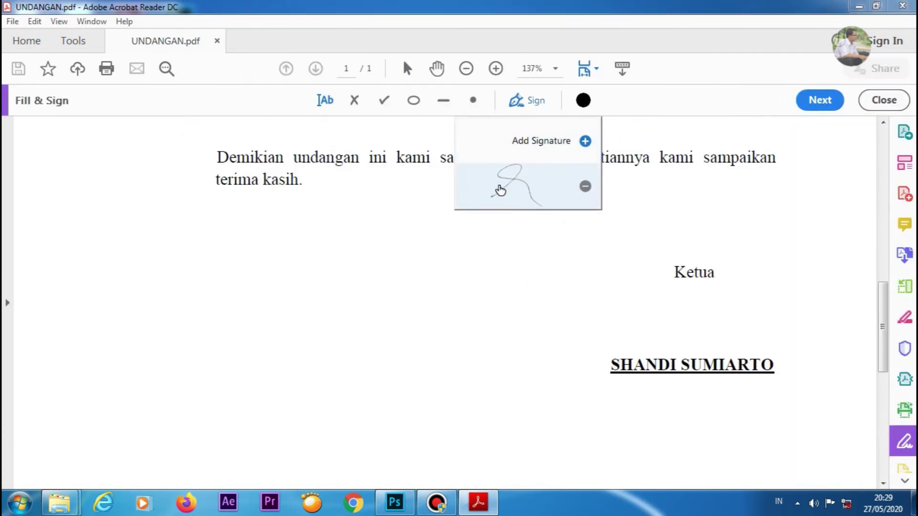
left_click(585, 187)
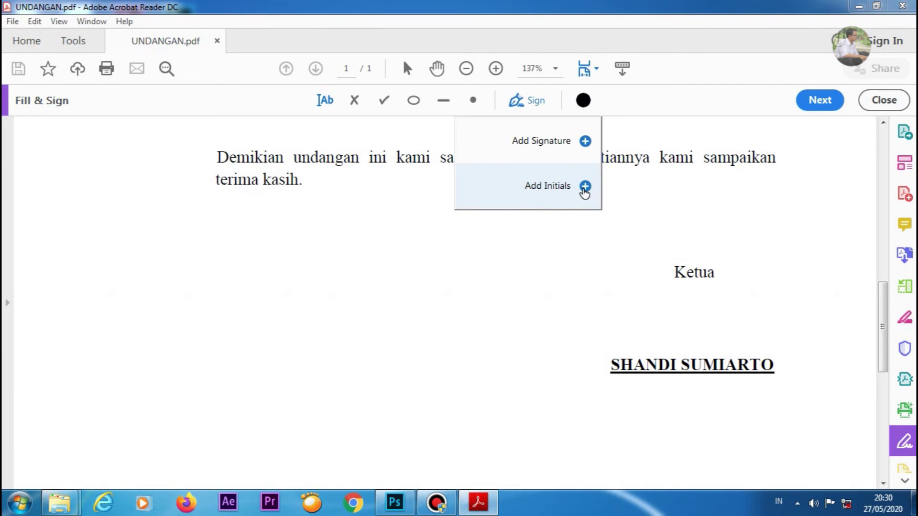
left_click(586, 187)
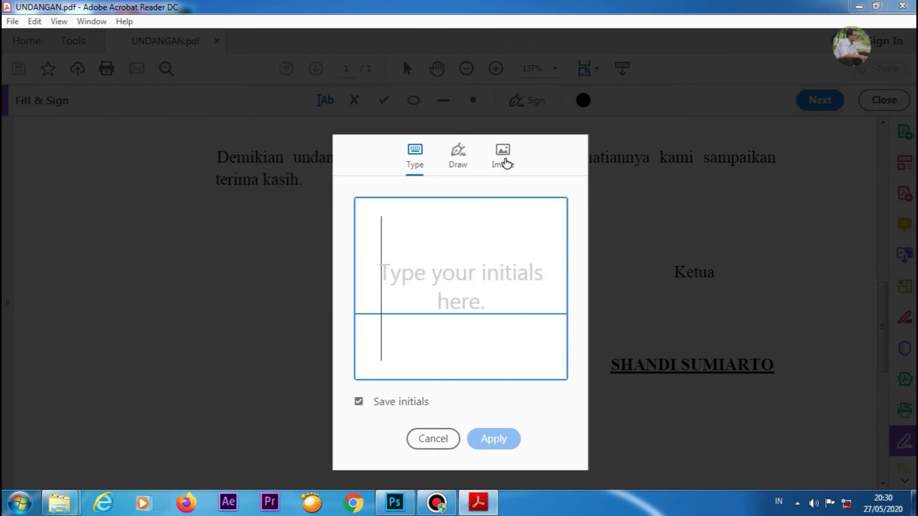
left_click(504, 158)
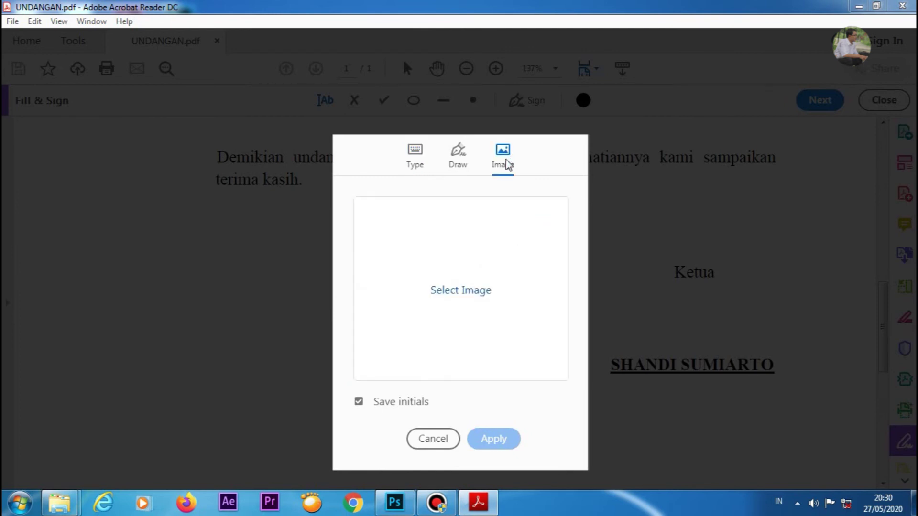
left_click(465, 291)
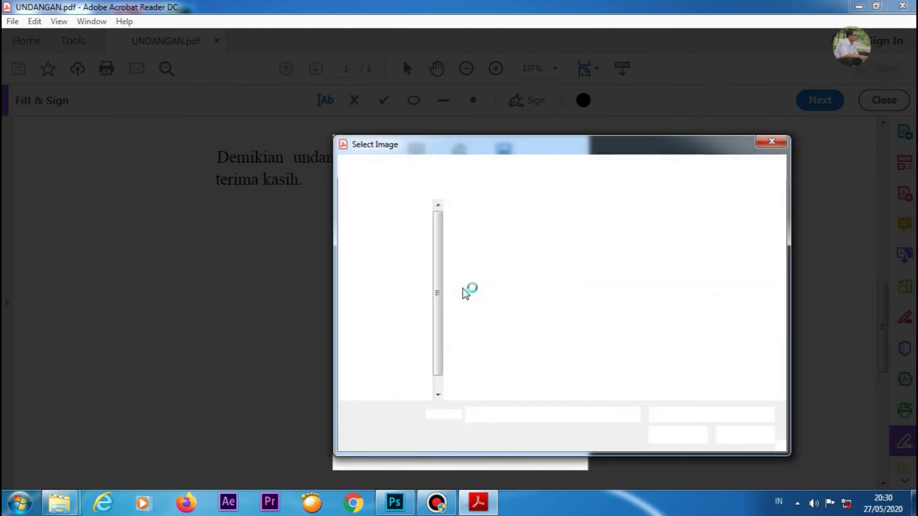
Step: Load TTD PNG from the ttd folder on Local Disk (E:) and apply it as the saved initials
left_click(422, 387)
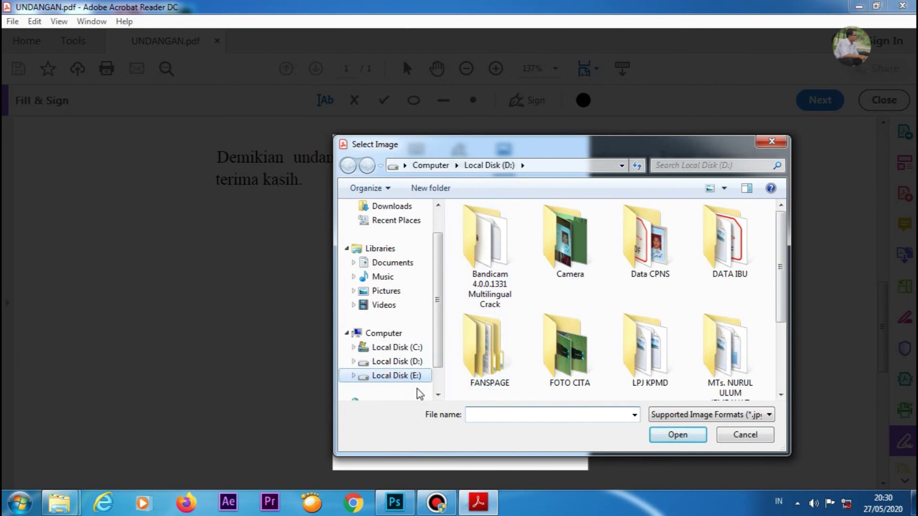
left_click_drag(779, 247, 781, 315)
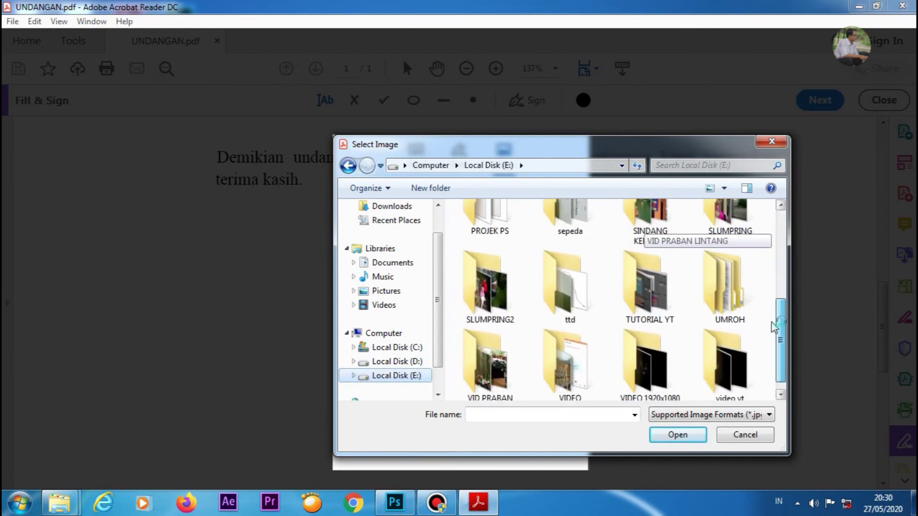
double_click(574, 304)
left_click(489, 239)
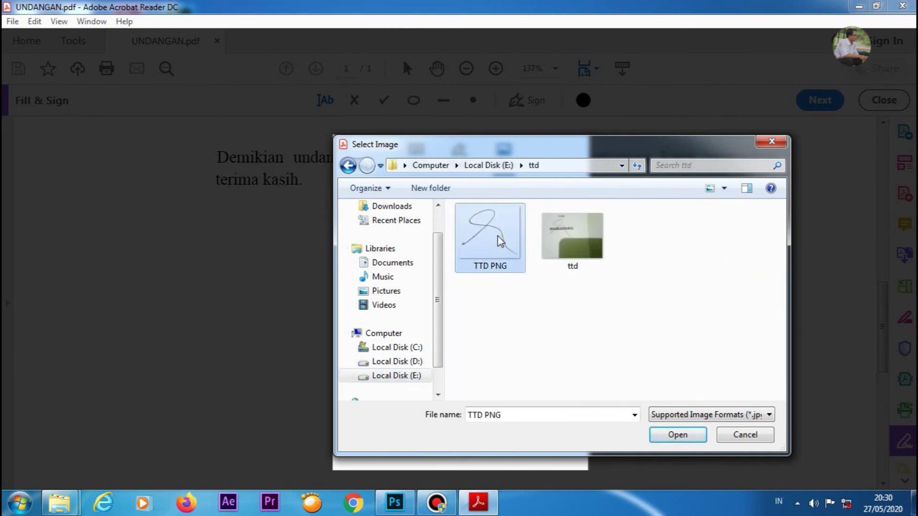
left_click(678, 435)
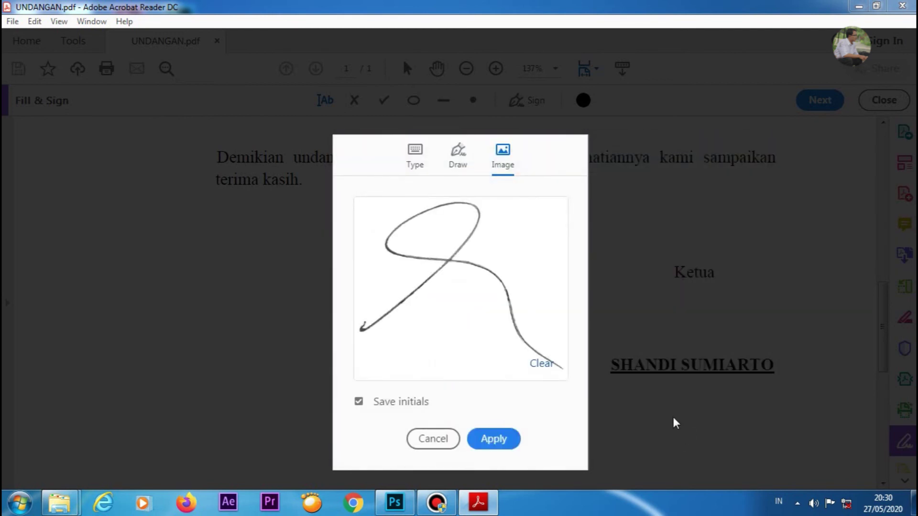
left_click(494, 441)
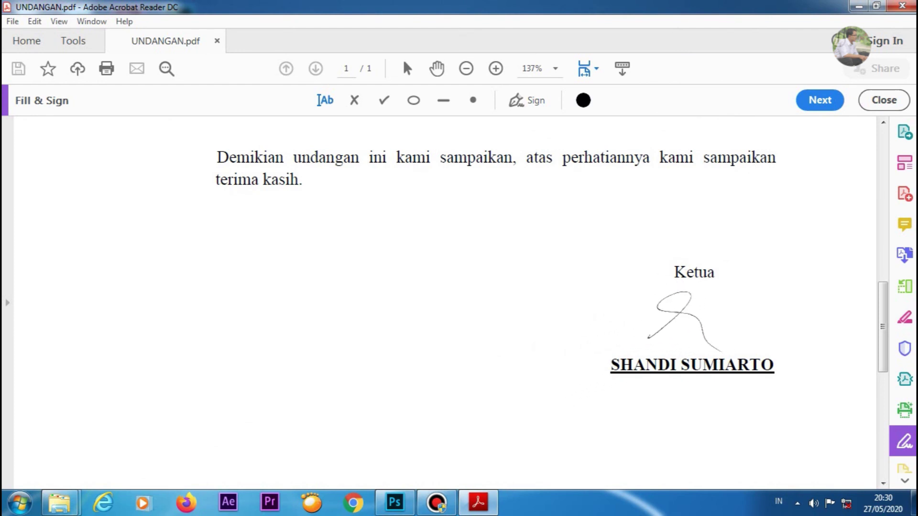
Step: Place the signature under Ketua, enlarge it by about half and move it so it overlaps the signatory's printed name
left_click(680, 321)
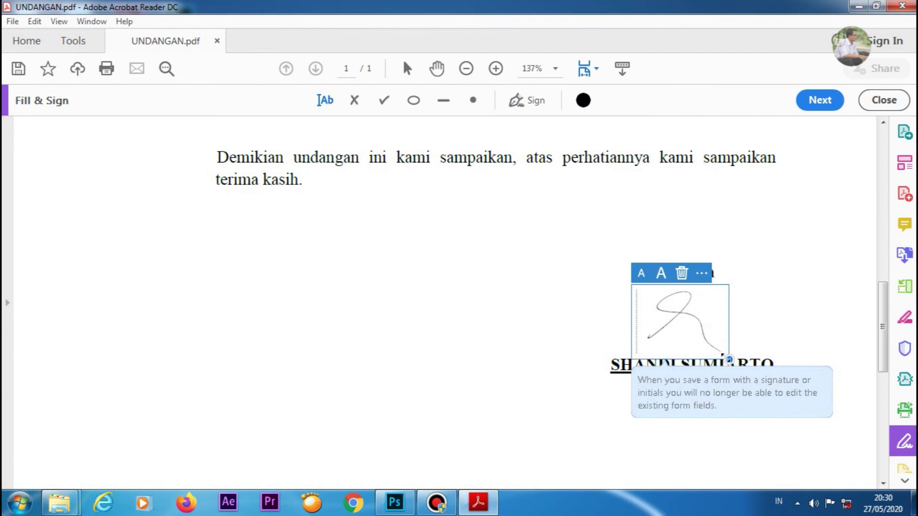
left_click_drag(729, 360, 774, 415)
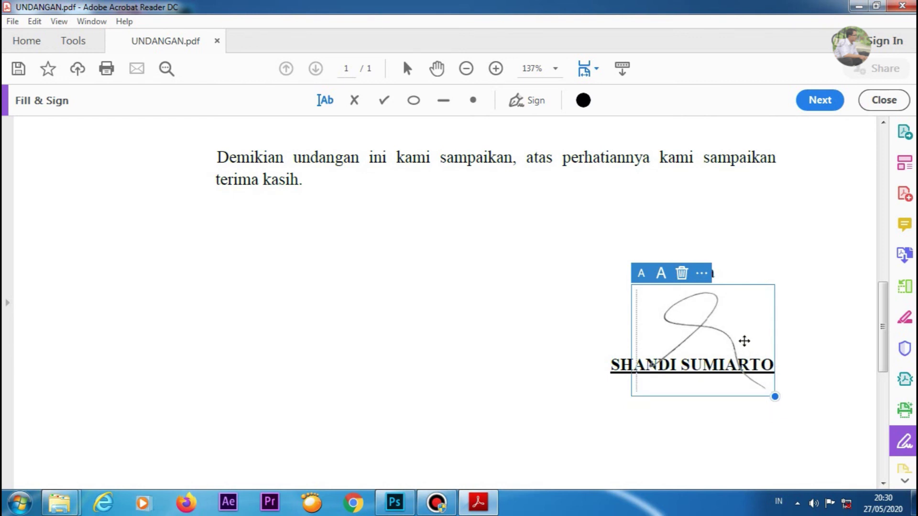
left_click_drag(745, 341, 725, 327)
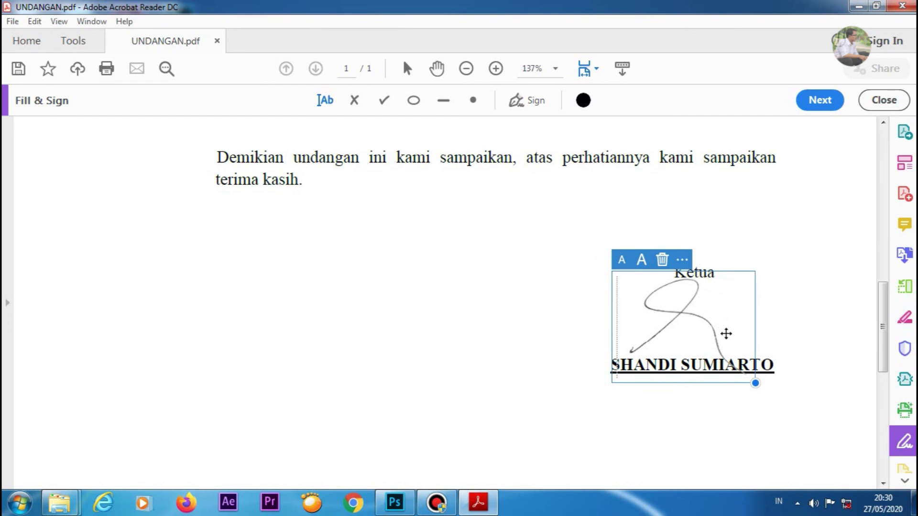
left_click_drag(712, 338, 711, 373)
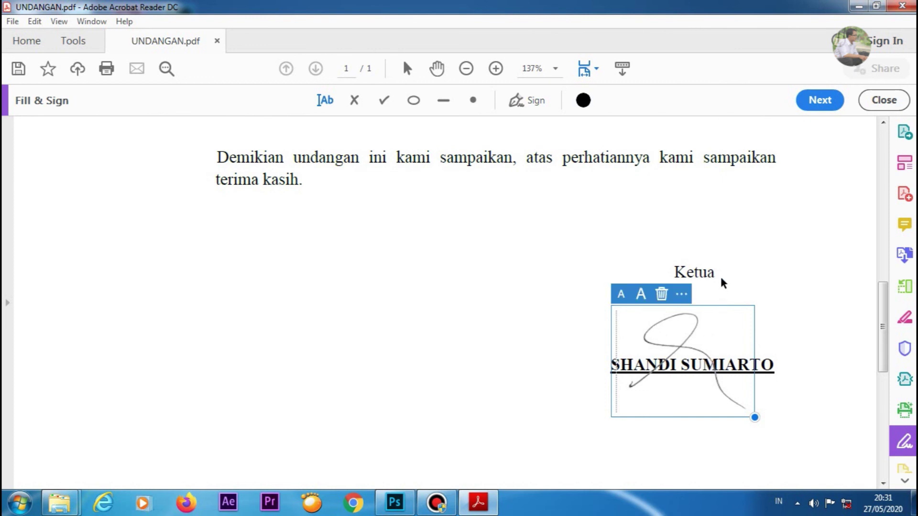